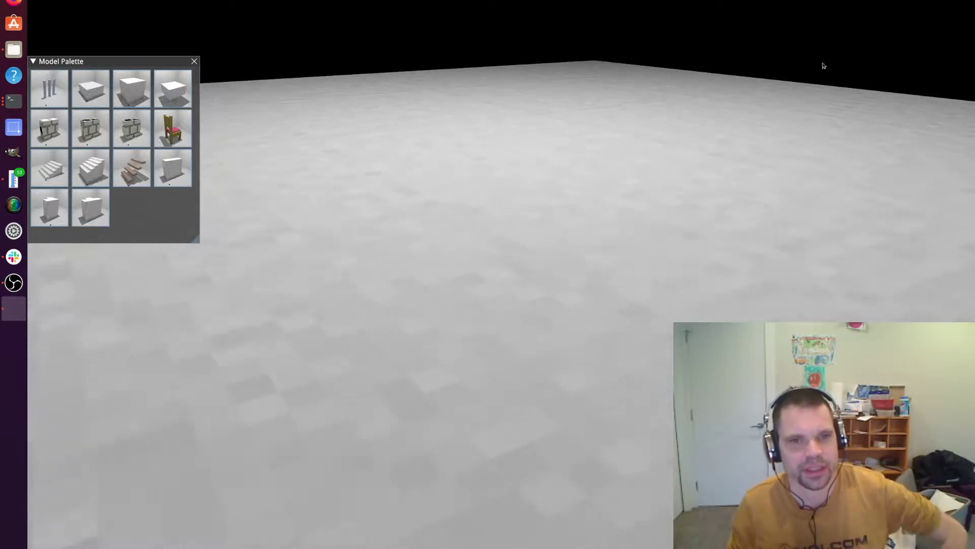
Place a row of full cube blocks along one edge of the floor, starting at the far corner.
scroll(638, 200, "down", 10)
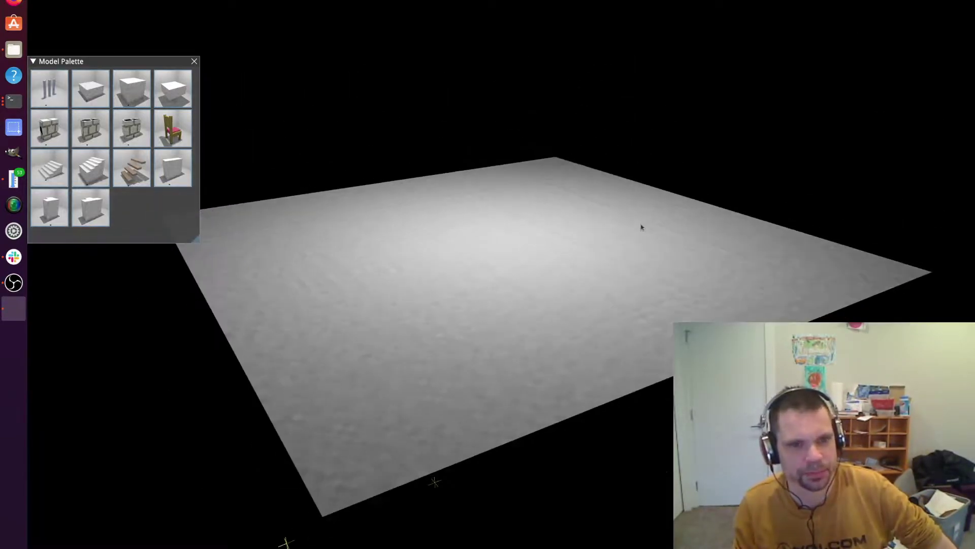
middle_click_drag(641, 228, 750, 263)
scroll(722, 280, "down", 2)
scroll(615, 294, "down", 2)
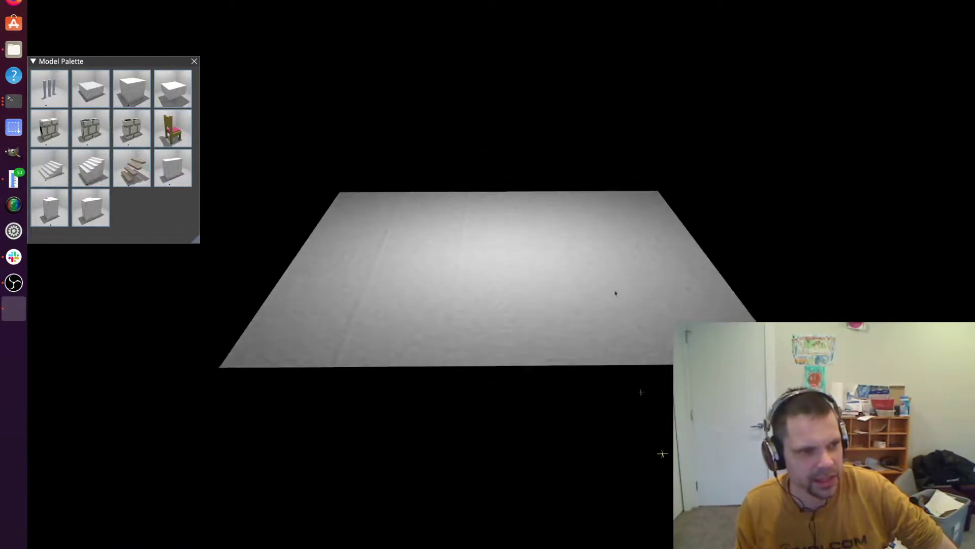
middle_click_drag(615, 293, 553, 357)
scroll(591, 255, "down", 2)
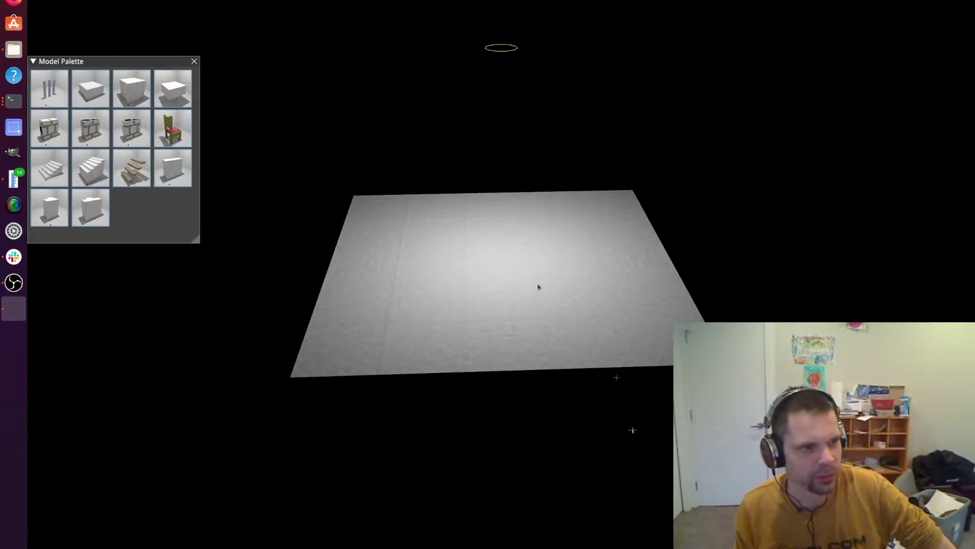
middle_click_drag(517, 289, 573, 179)
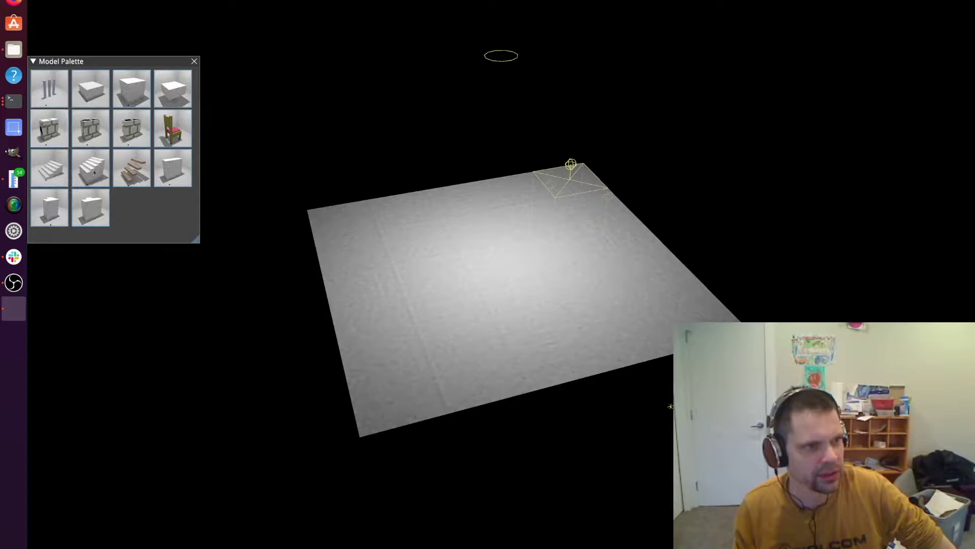
left_click(136, 90)
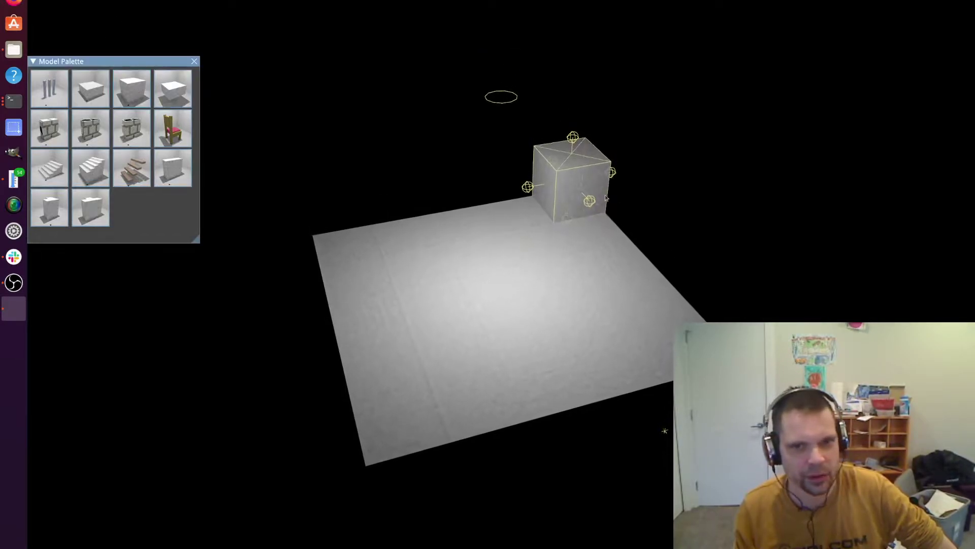
left_click(132, 95)
left_click(132, 95)
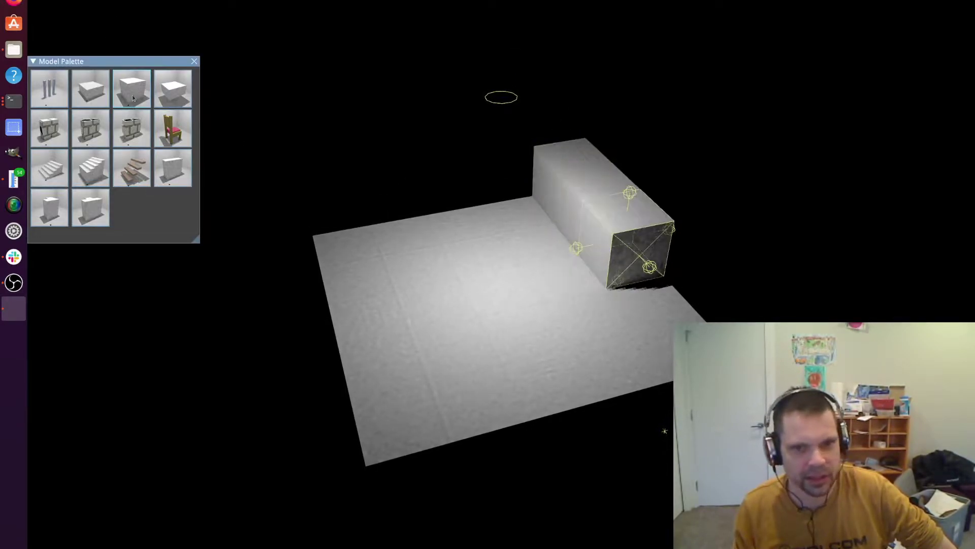
left_click(132, 95)
left_click(133, 95)
Stack two more rows of cube blocks on the first row to make the wall three blocks high.
left_click(574, 154)
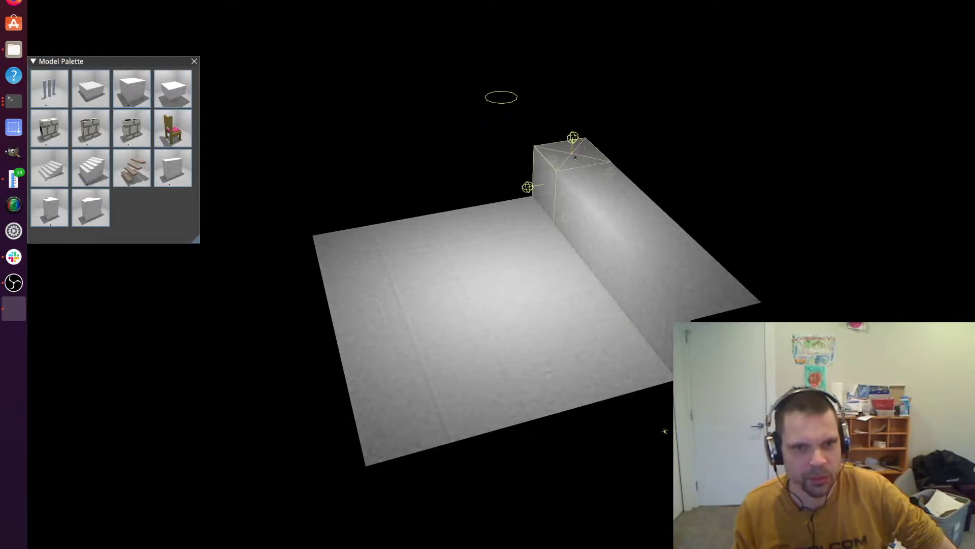
left_click(134, 99)
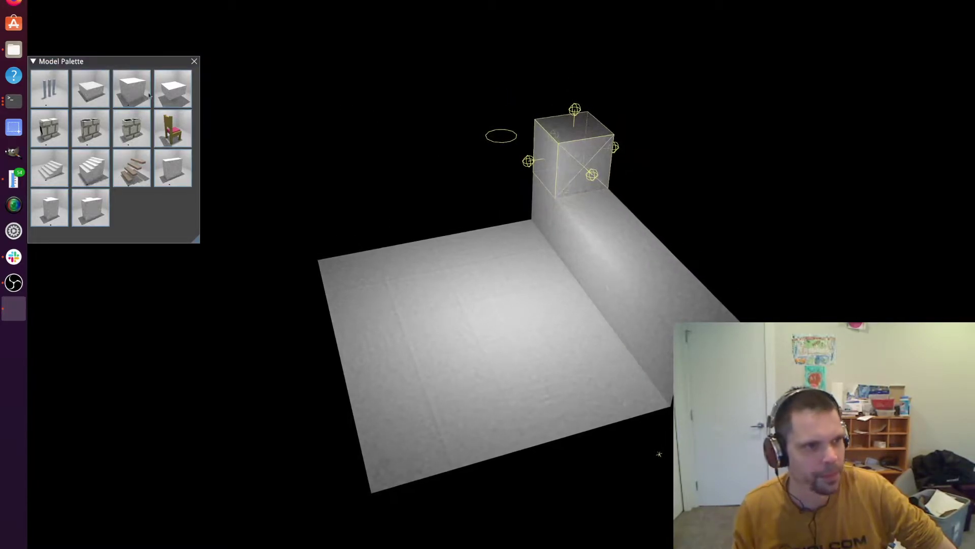
left_click(137, 83)
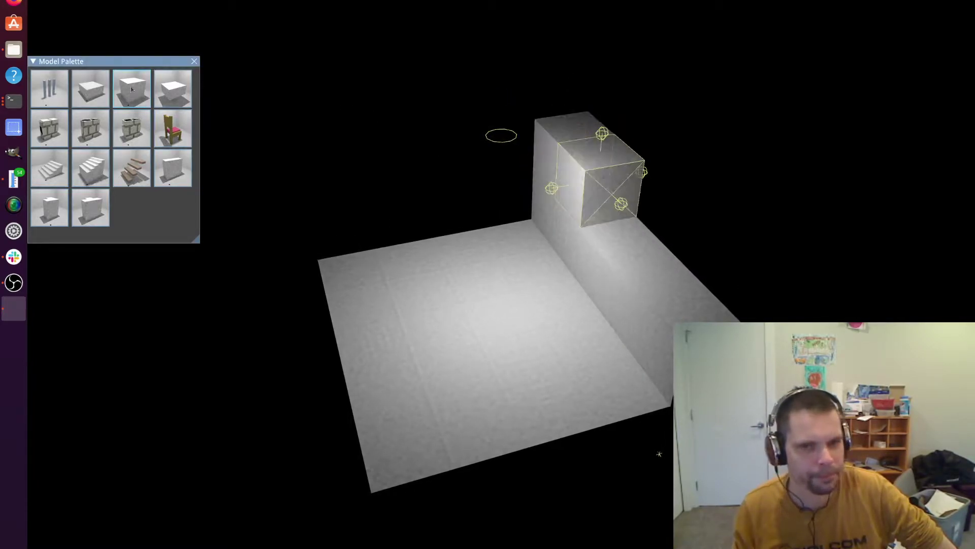
left_click(589, 129)
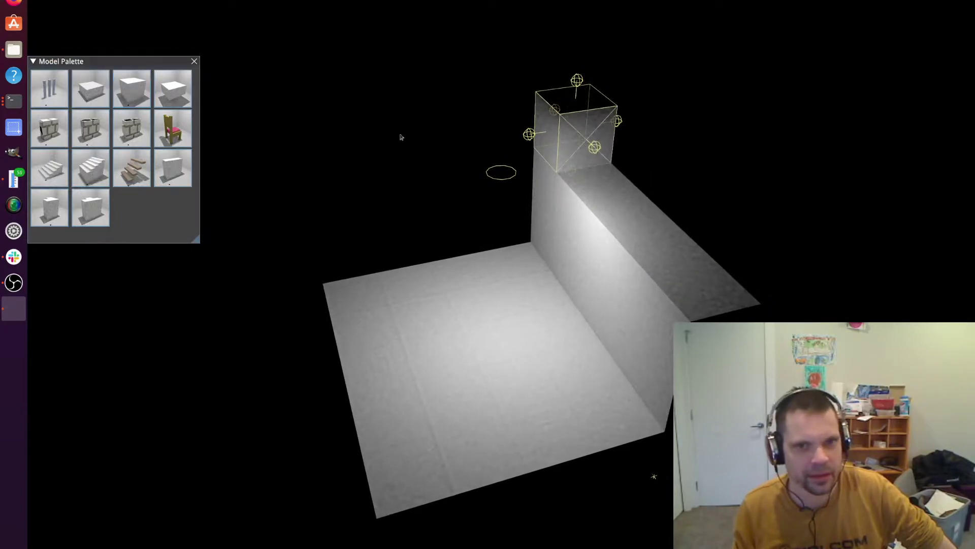
left_click(127, 101)
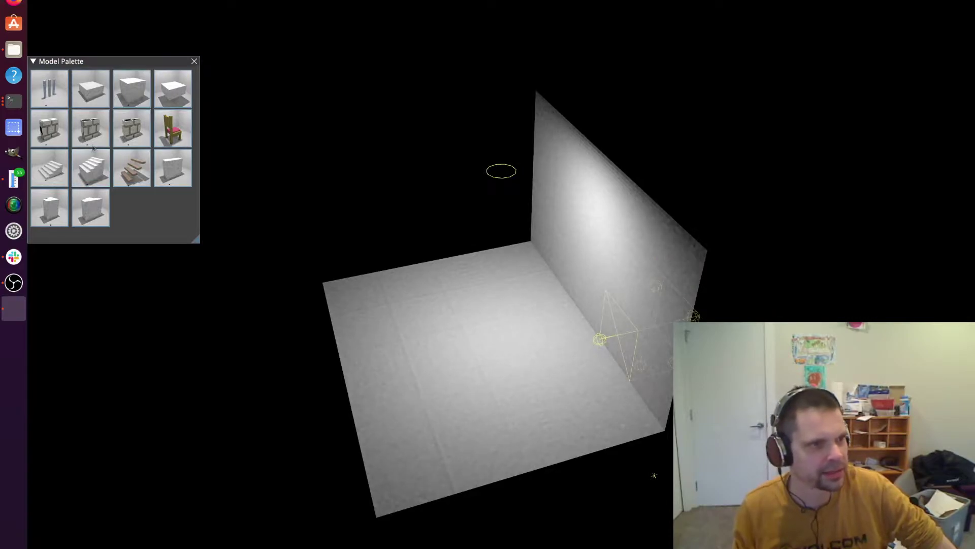
Place two consecutive flights of floating wooden stairs against the wall, climbing toward the far corner.
left_click(137, 177)
middle_click_drag(414, 254, 529, 230)
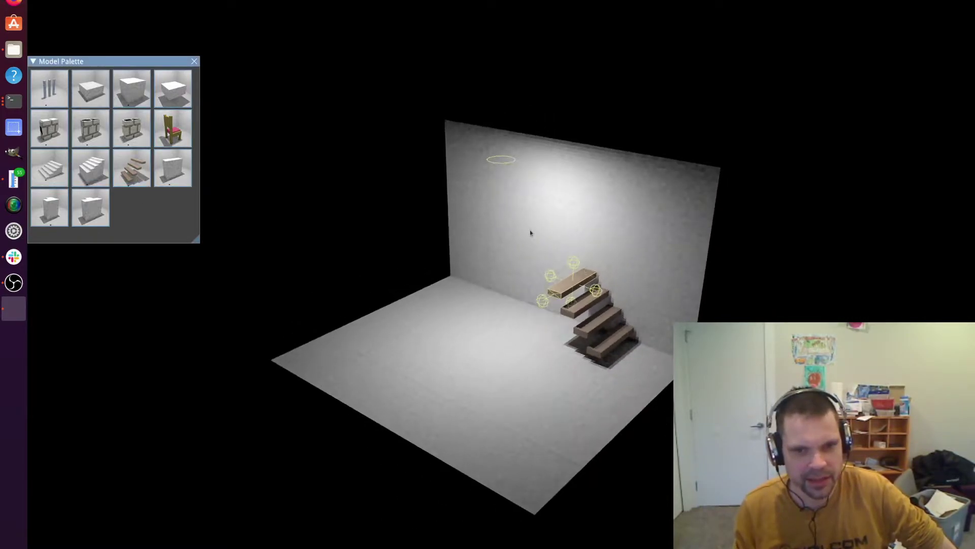
left_click(508, 254)
left_click(135, 168)
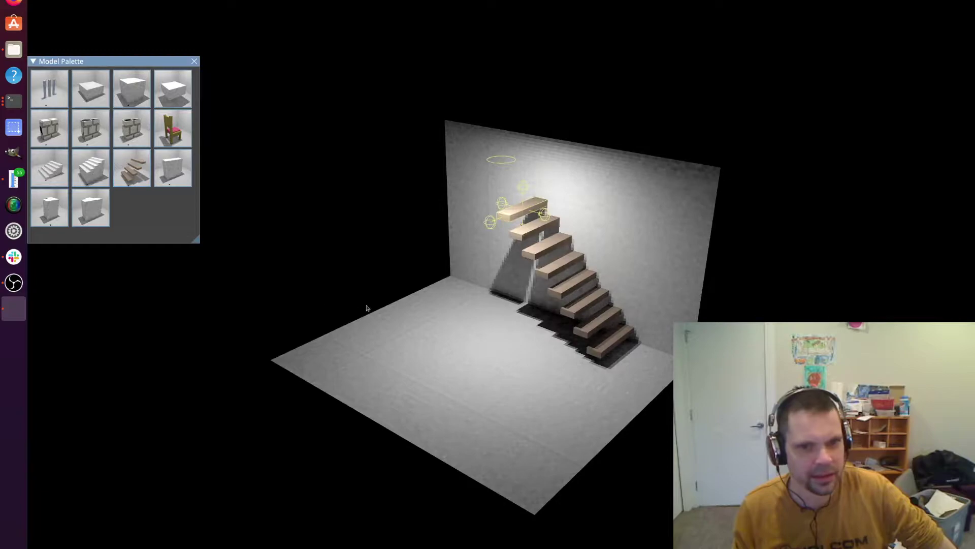
Build a raised platform of half-height floating slabs from the top of the stairs, turning at the corner along the adjacent floor edge.
middle_click_drag(367, 306, 439, 305)
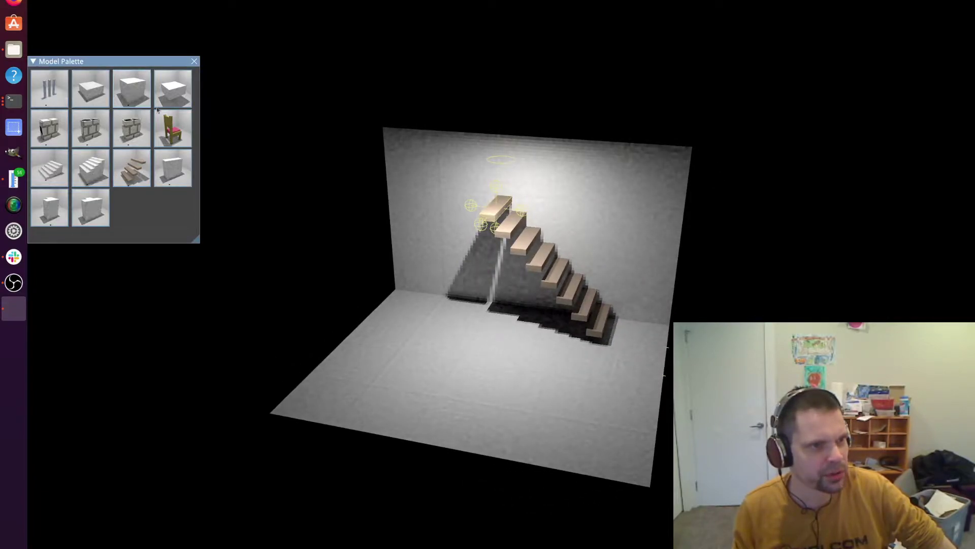
left_click(172, 88)
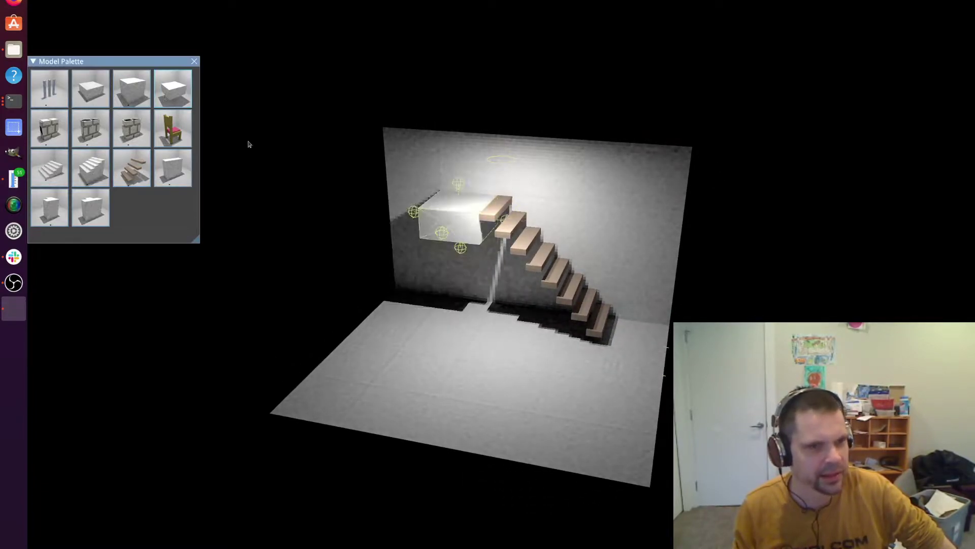
left_click(398, 218)
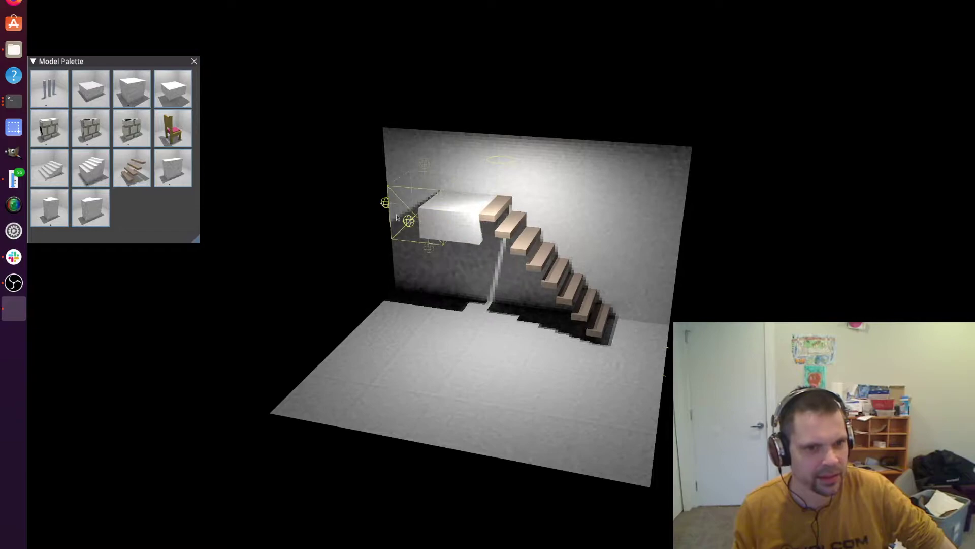
left_click(174, 101)
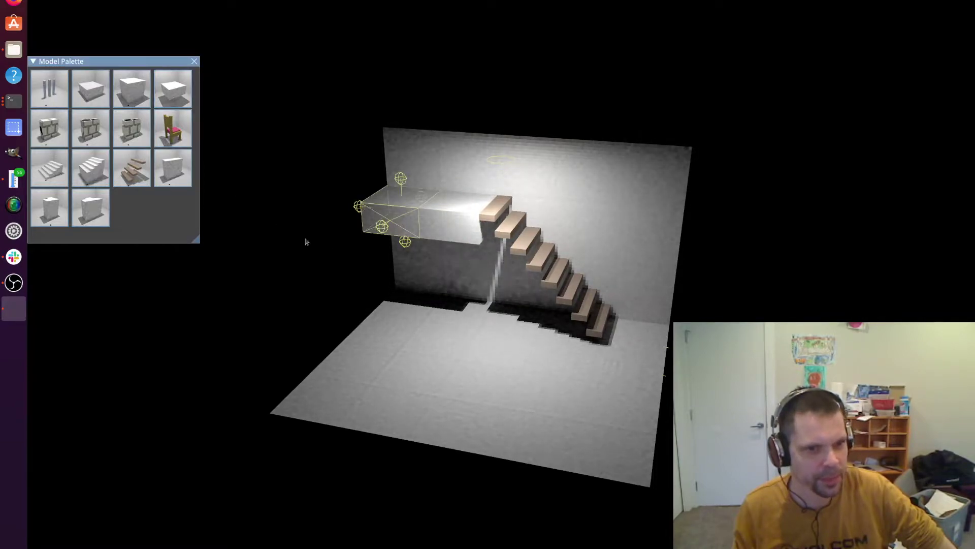
left_click(176, 94)
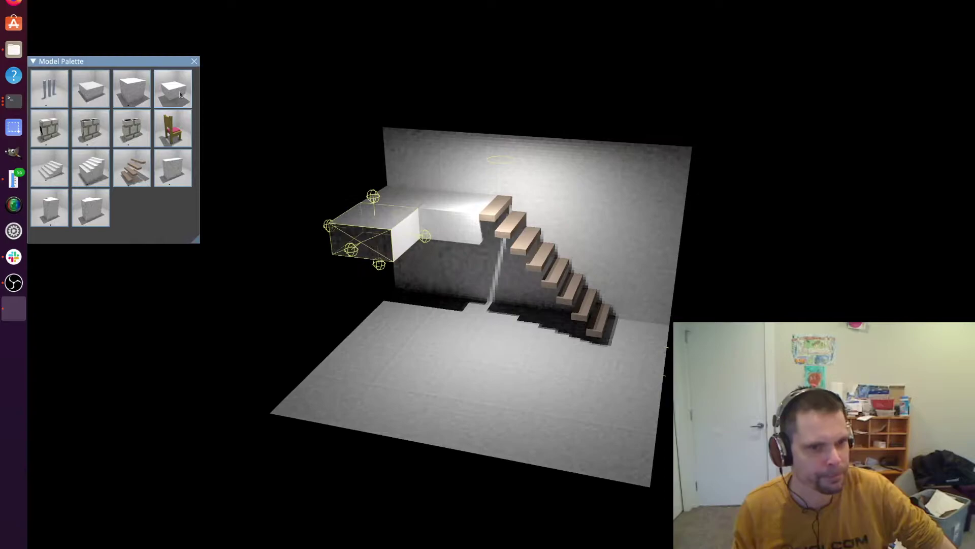
left_click(176, 93)
left_click(177, 94)
middle_click_drag(442, 353, 531, 361)
Add a cube block outside the platform's corner slab, stack another on it, and extend that upper row along the platform's outer edge.
left_click(315, 287)
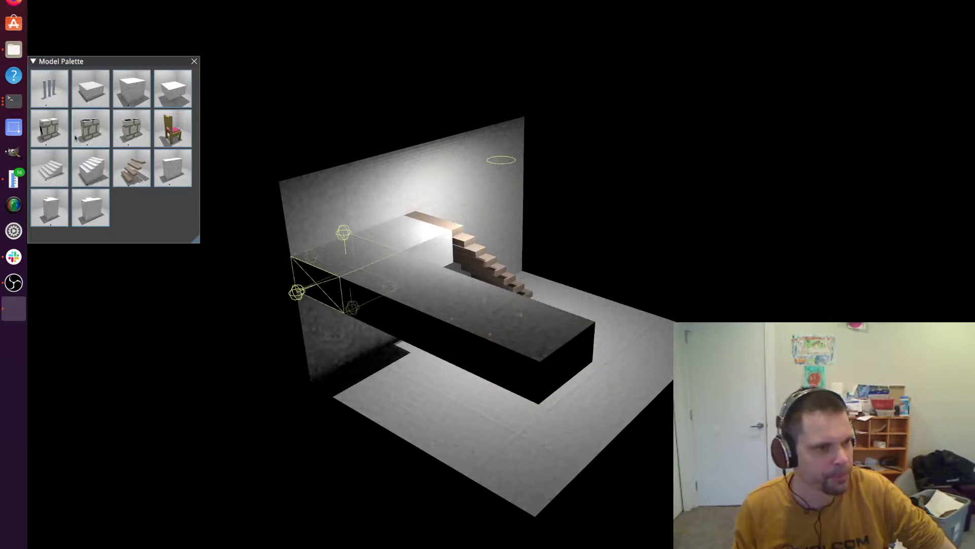
left_click(127, 95)
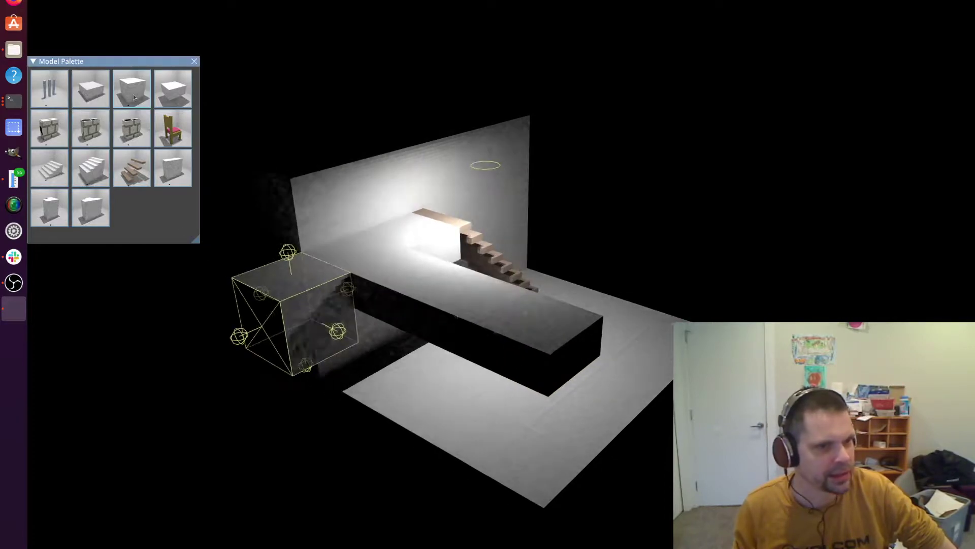
left_click(327, 268)
left_click(129, 96)
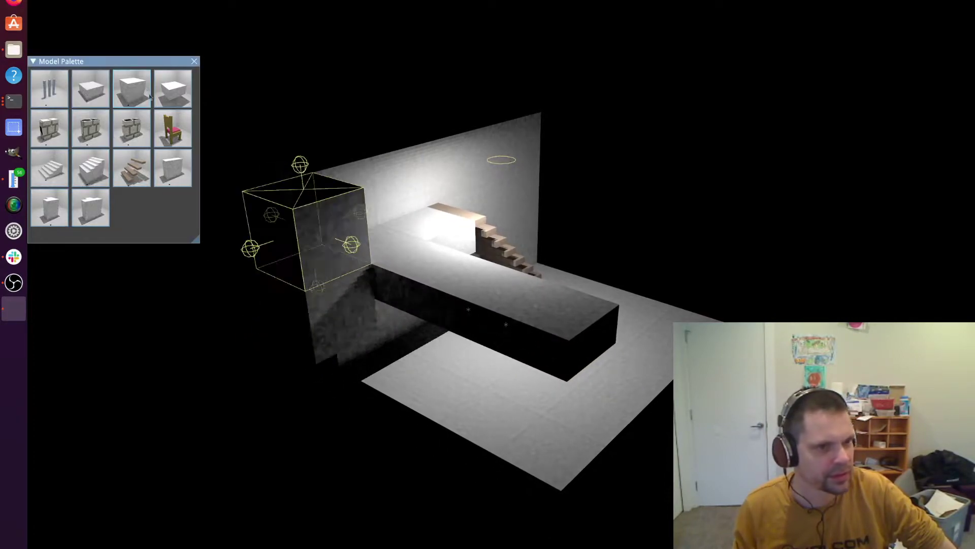
left_click(326, 234)
left_click(127, 95)
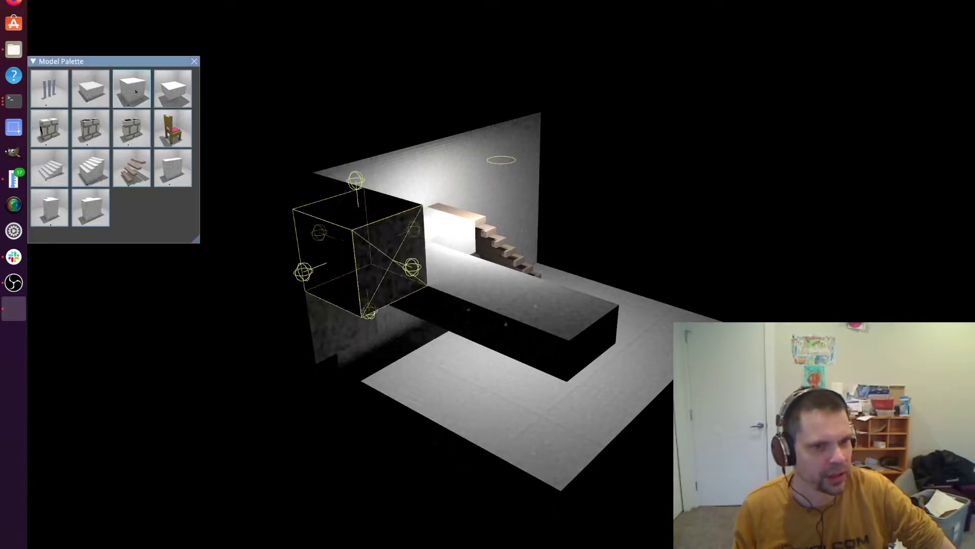
Examine the staircase, landing and raised platform from several angles, selecting the landing slab and a stair tread.
middle_click_drag(628, 346, 264, 291)
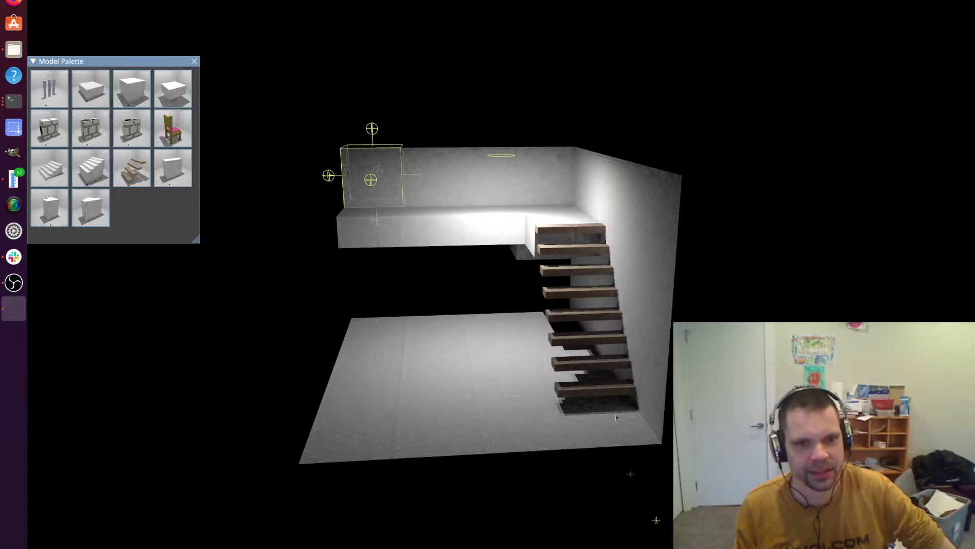
middle_click_drag(457, 314, 539, 361)
scroll(487, 337, "up", 5)
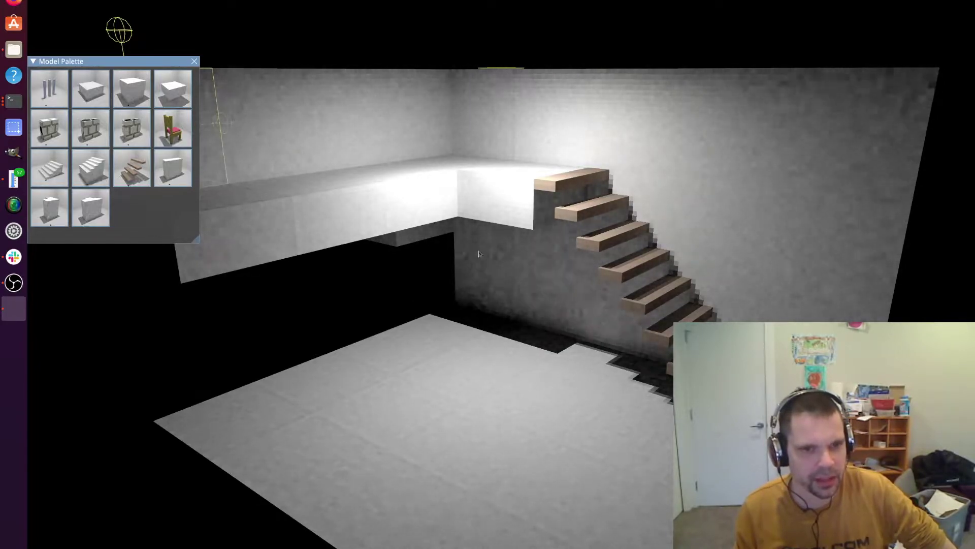
middle_click_drag(466, 392, 516, 408)
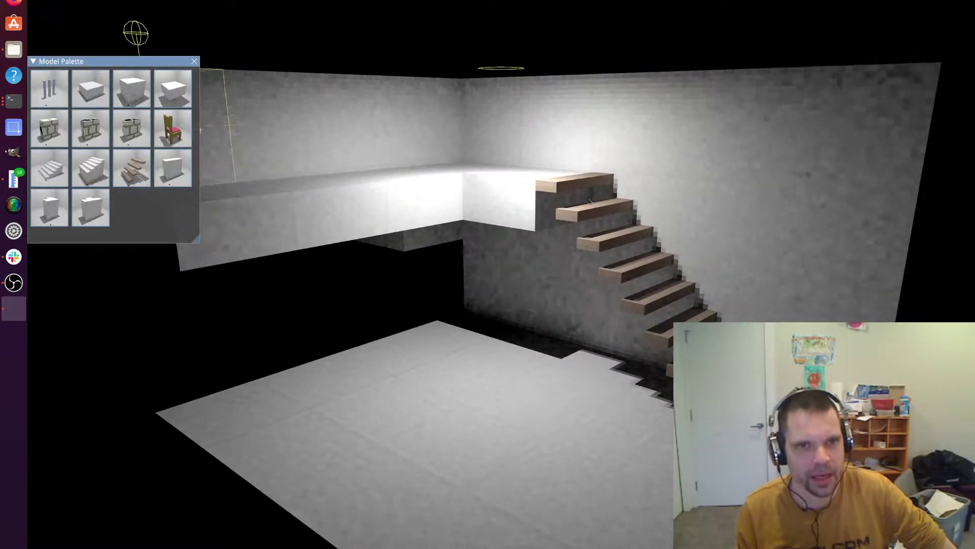
middle_click_drag(591, 200, 500, 233)
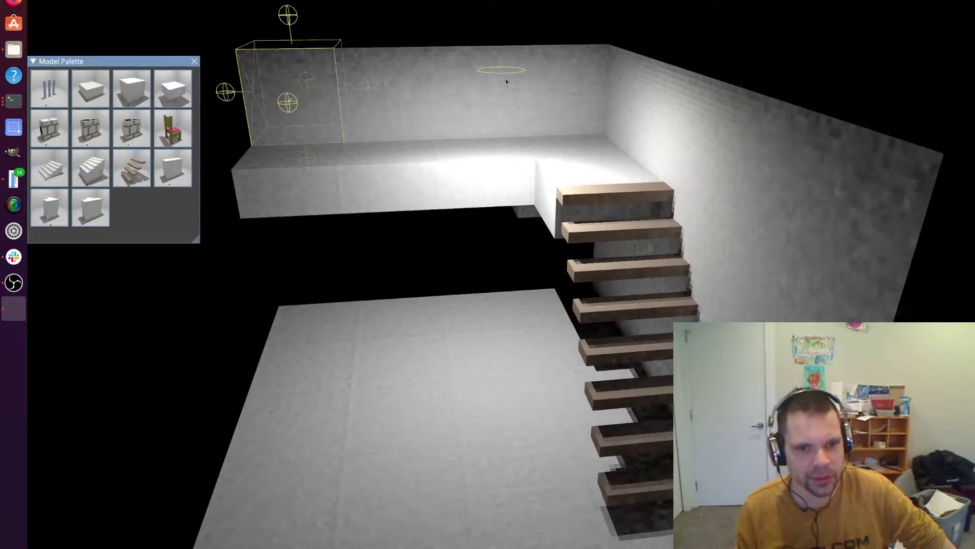
middle_click_drag(498, 381, 402, 482)
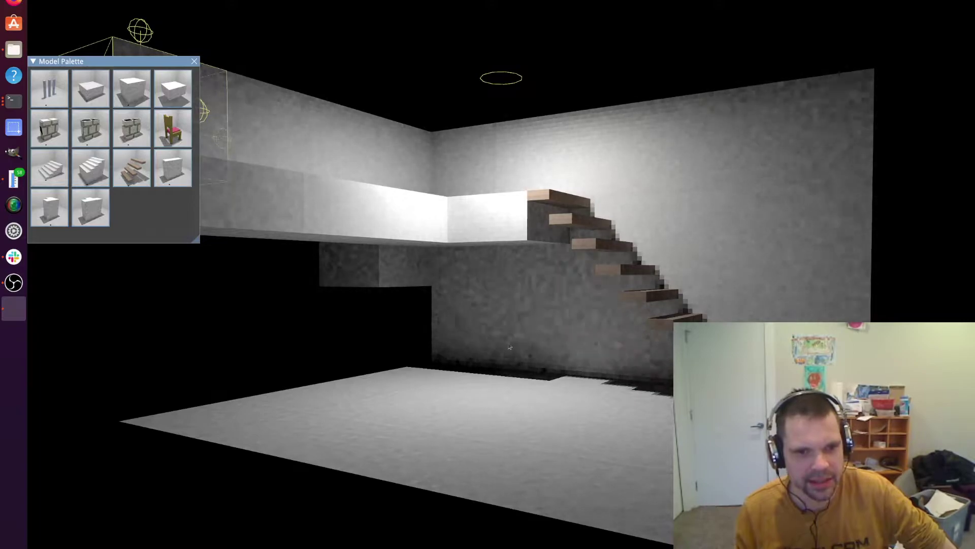
middle_click_drag(559, 308, 570, 367)
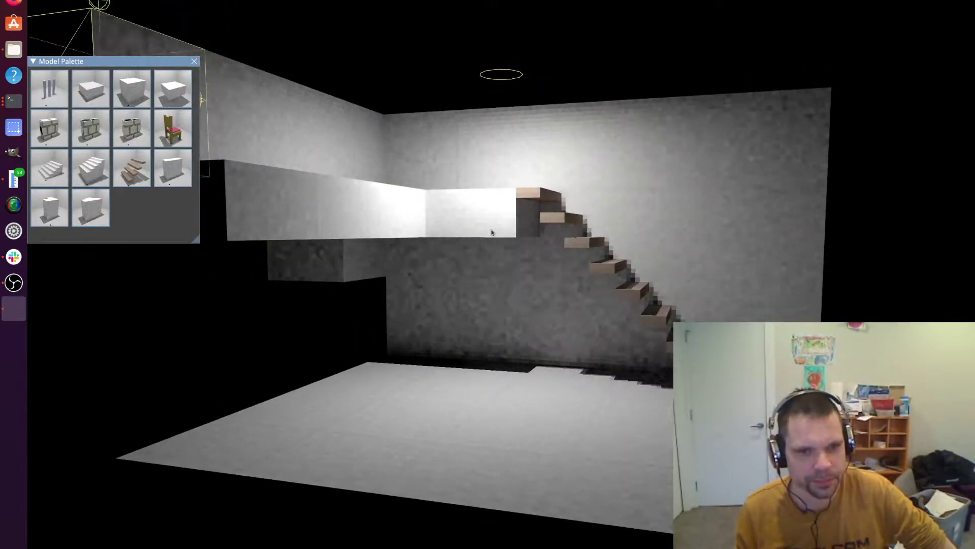
left_click(491, 230)
left_click_drag(460, 216, 460, 255)
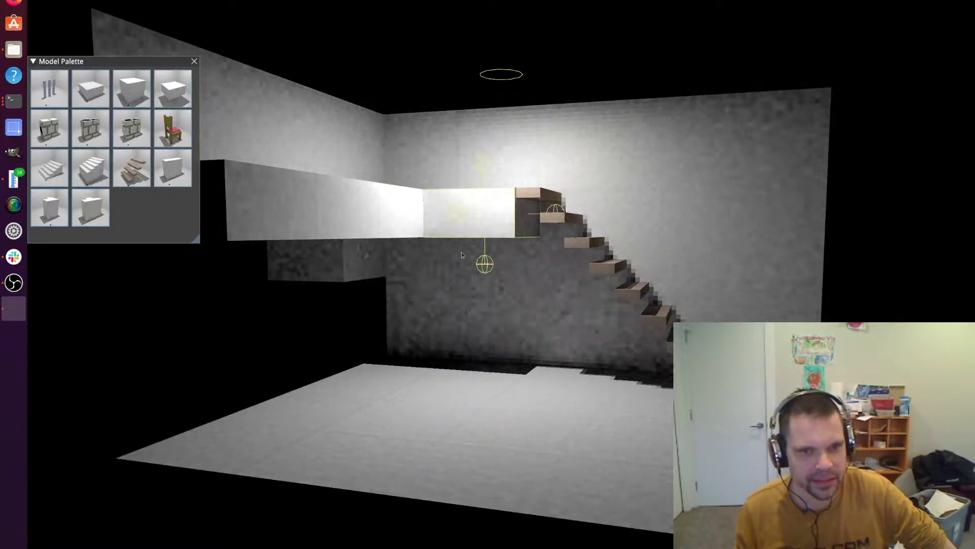
middle_click_drag(583, 379, 522, 333)
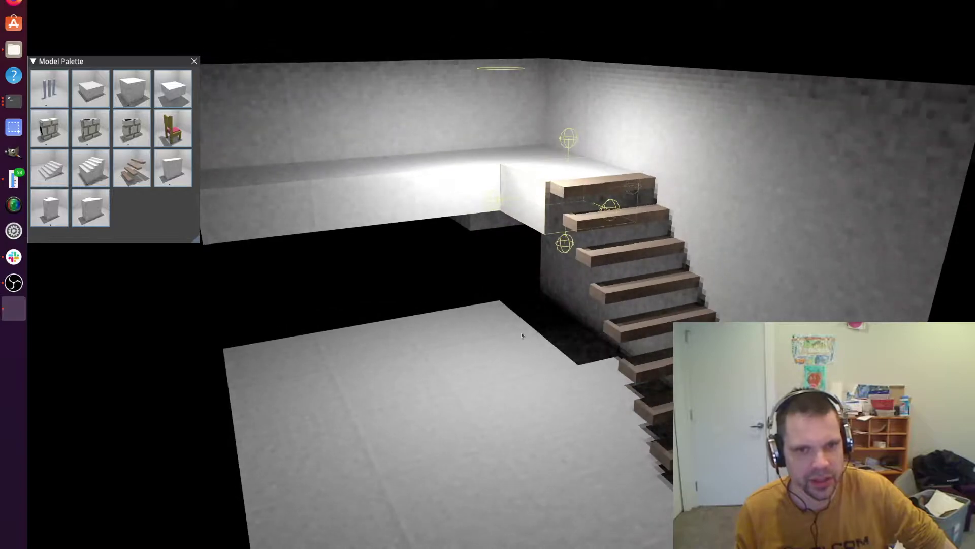
left_click(587, 263)
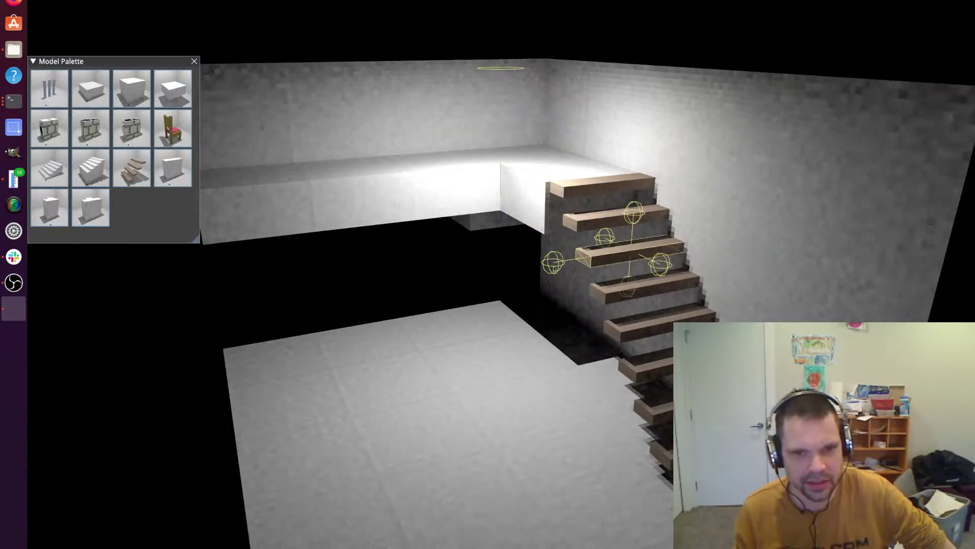
left_click_drag(554, 263, 561, 310)
Delete the slabs and wall blocks at the open end of the raised platform to shorten it.
middle_click_drag(561, 310, 620, 356)
scroll(518, 341, "down", 5)
middle_click_drag(490, 269, 531, 193)
middle_click_drag(518, 396, 645, 413)
left_click(334, 312)
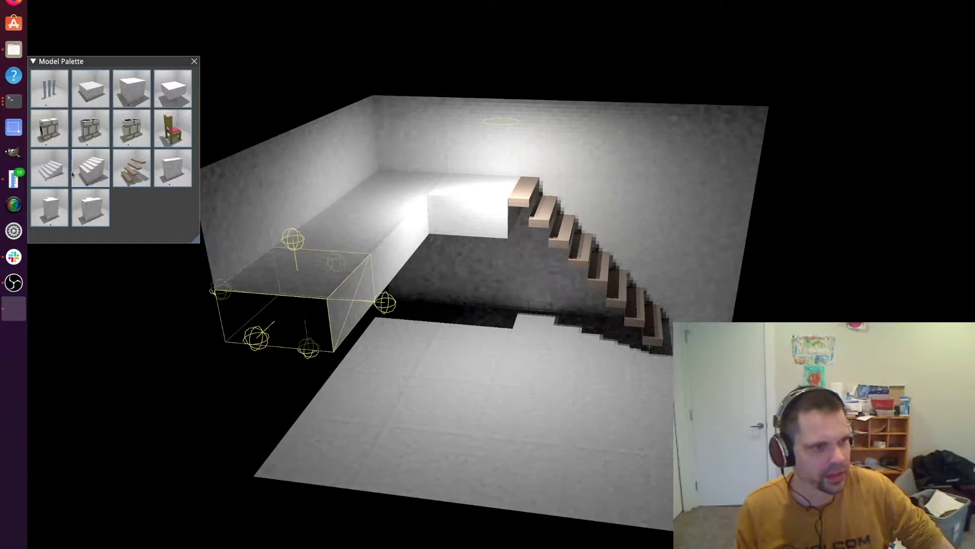
key("Delete")
middle_click_drag(295, 316, 374, 386)
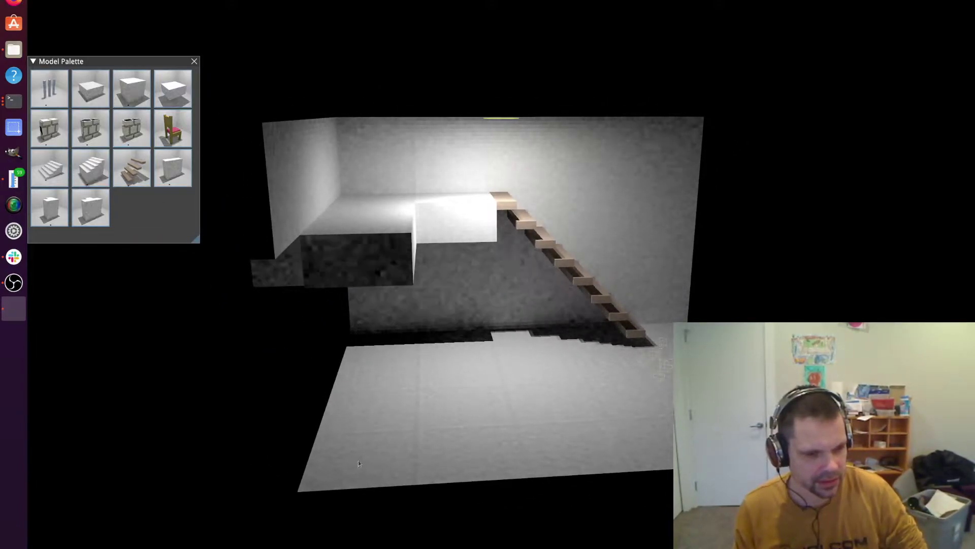
Add a cube block outside the floor's corner below the platform's open end, with another stacked on it at wall level.
middle_click_drag(358, 460, 539, 482)
left_click(539, 482)
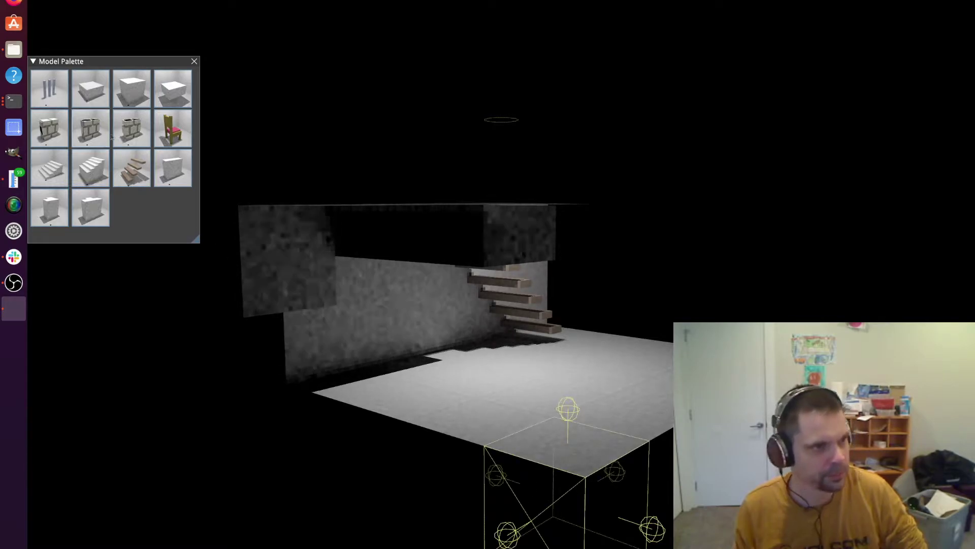
left_click(486, 507)
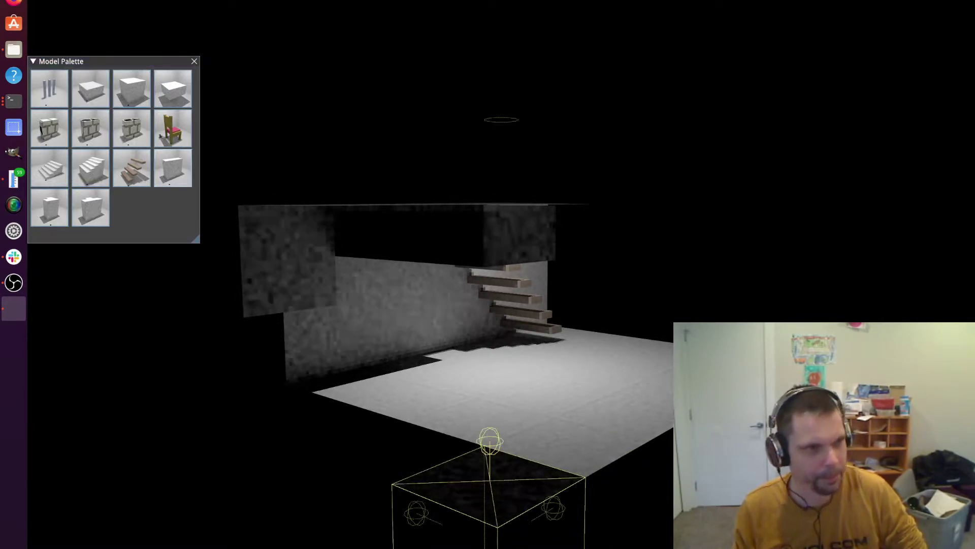
key("ctrl+v")
middle_click_drag(610, 386, 464, 409)
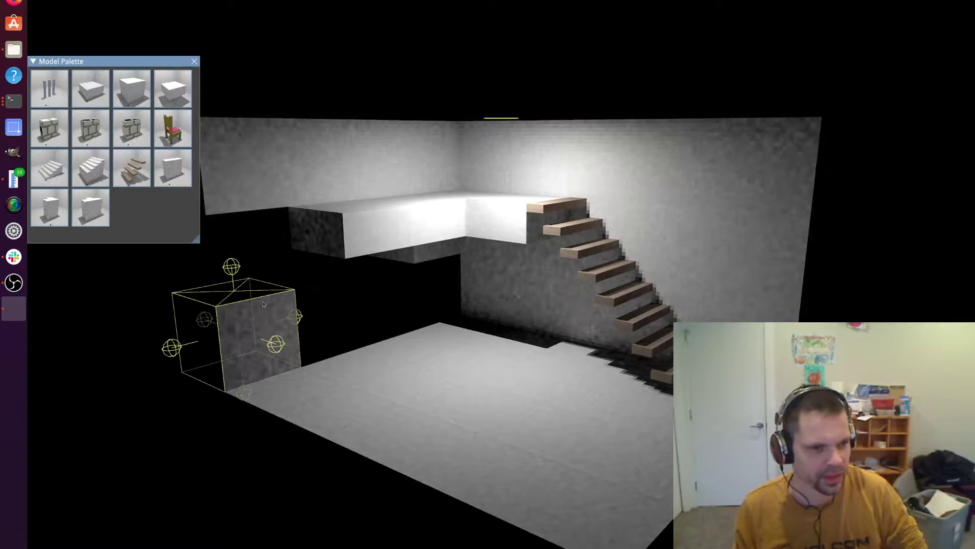
left_click(262, 343)
middle_click_drag(384, 392, 360, 375)
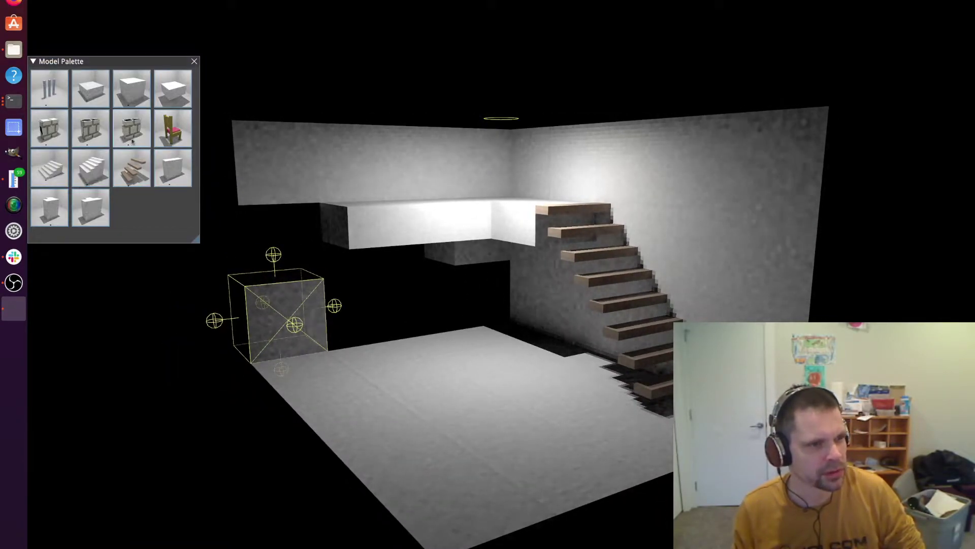
Extend a row of stone-brick wall blocks from the cube along the open floor edge and raise its end away from the platform.
left_click(54, 142)
middle_click_drag(362, 387, 301, 382)
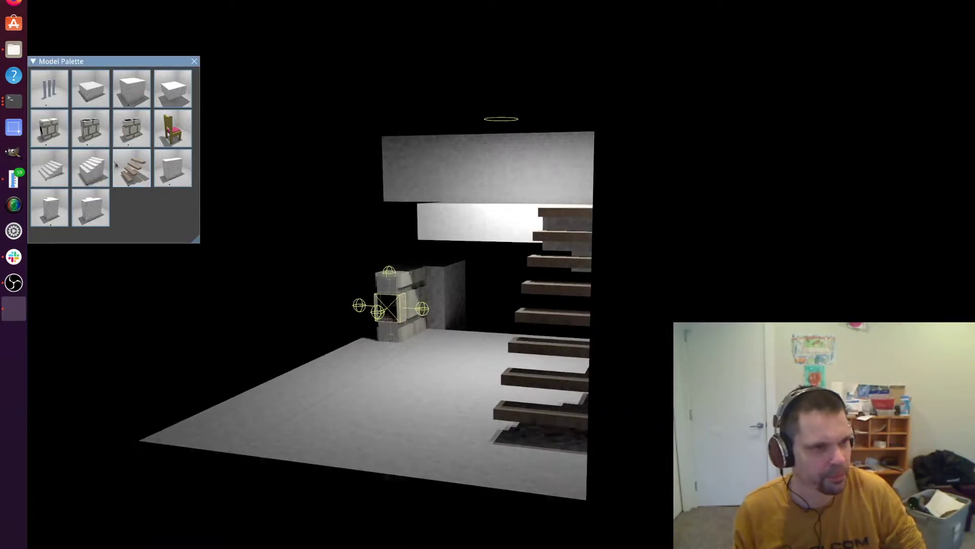
left_click(57, 130)
left_click(57, 130)
left_click(57, 130)
left_click(56, 131)
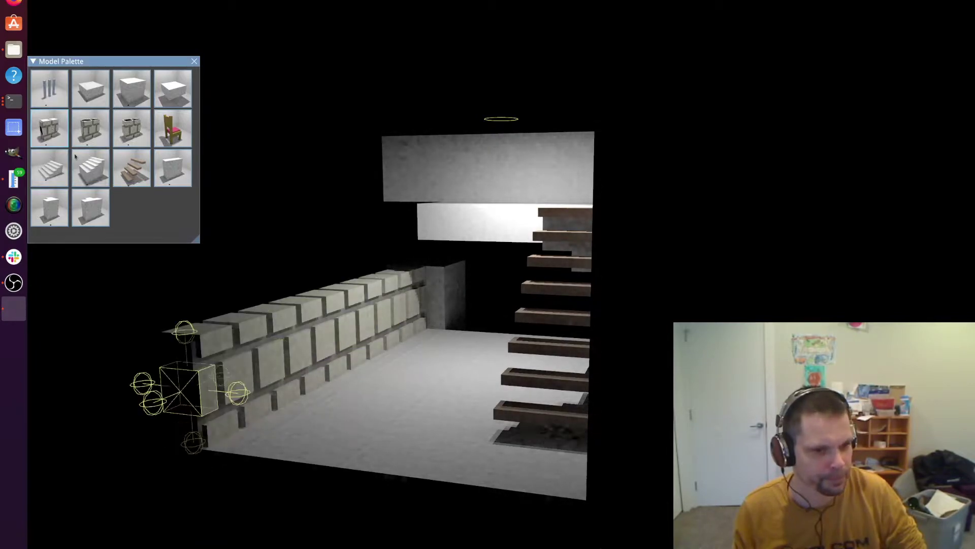
left_click(234, 322)
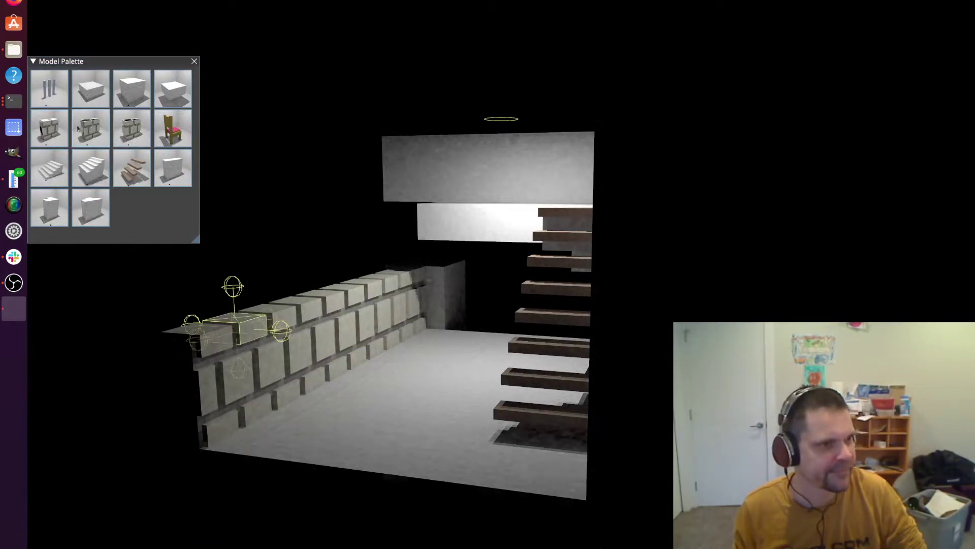
left_click(60, 136)
Add a cube beside the platform's open end and build a stone-brick column from it up to the top of the room's wall.
middle_click_drag(451, 352, 232, 132)
middle_click_drag(442, 310, 393, 311)
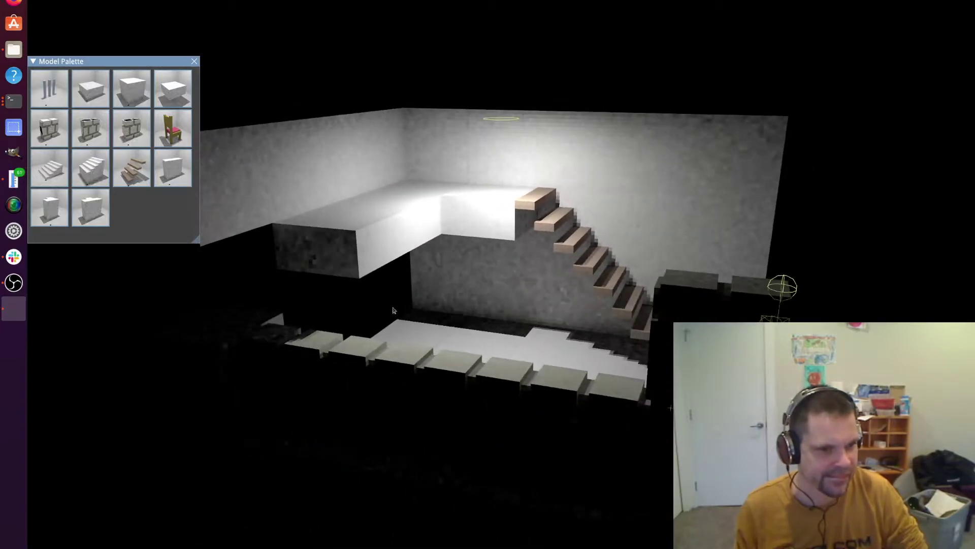
left_click(306, 338)
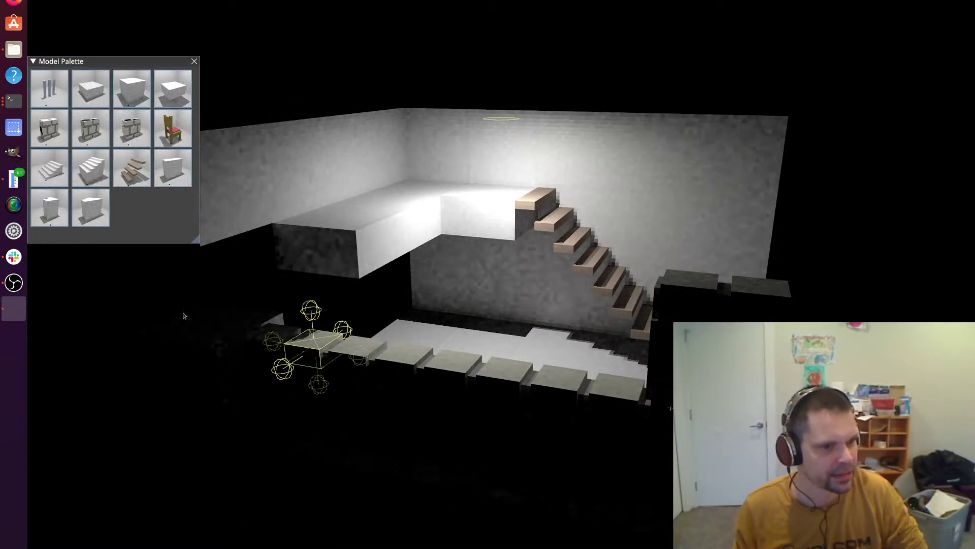
left_click(197, 306)
left_click(144, 83)
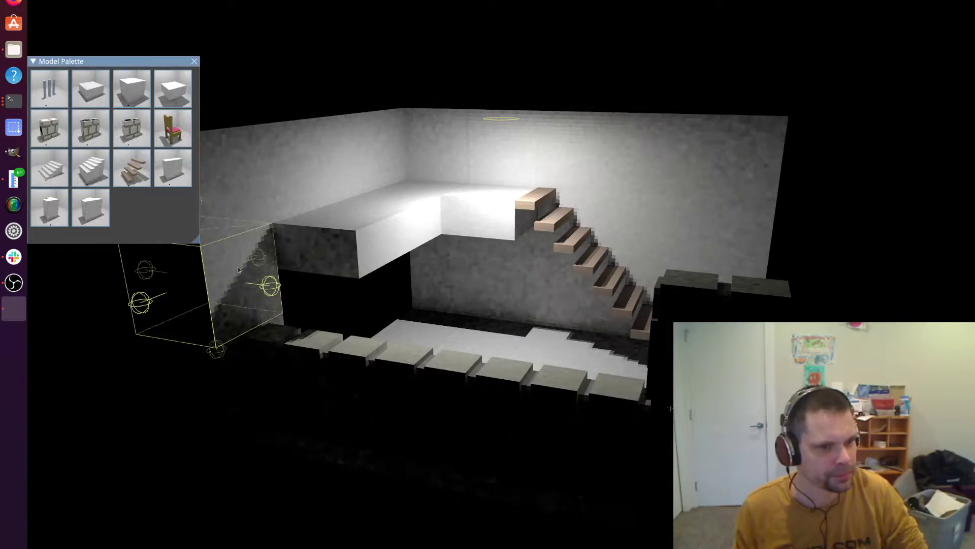
left_click(234, 310)
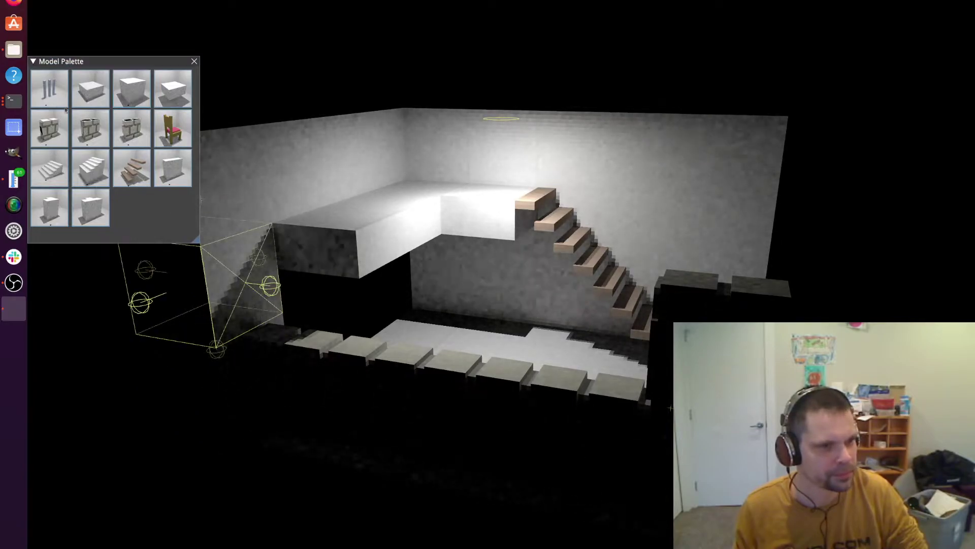
left_click(47, 128)
middle_click_drag(540, 306, 299, 306)
left_click(431, 158)
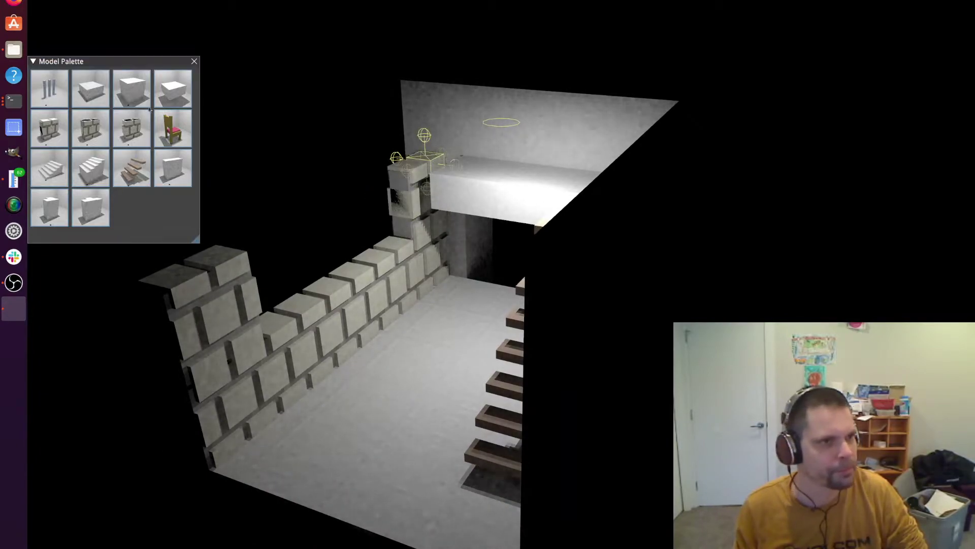
left_click(56, 130)
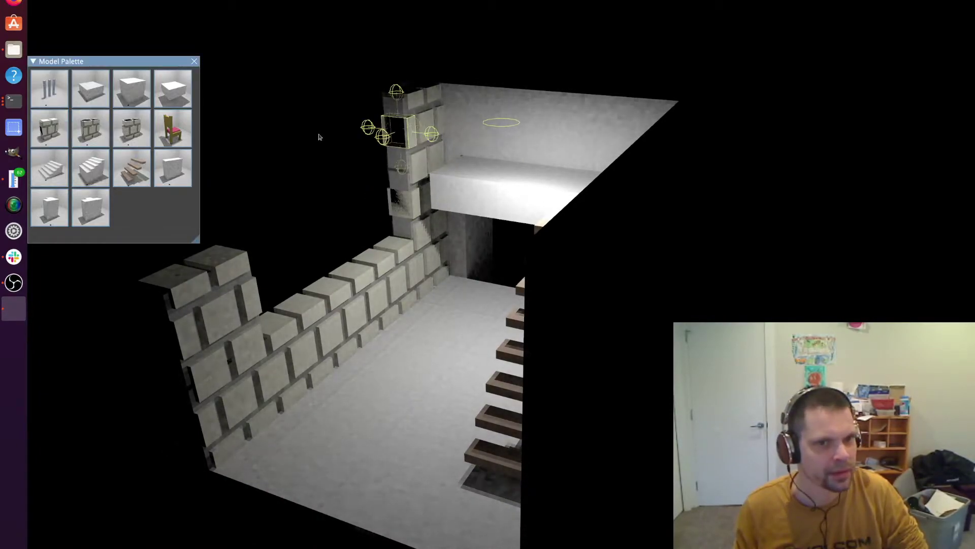
Extend the upper stone-brick courses from the column to the opposite end of the wall, leaving a window opening below.
left_click(403, 132)
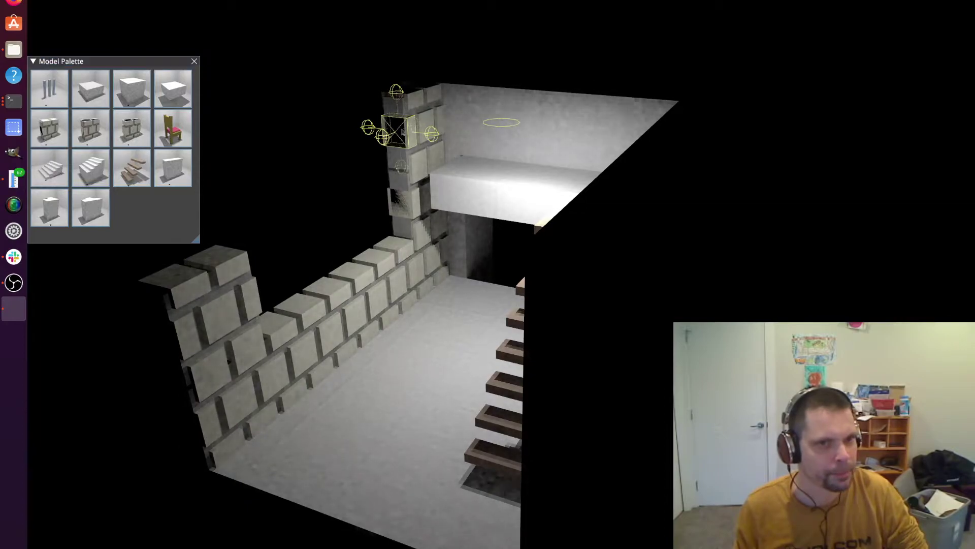
left_click(47, 132)
left_click(47, 132)
left_click(47, 133)
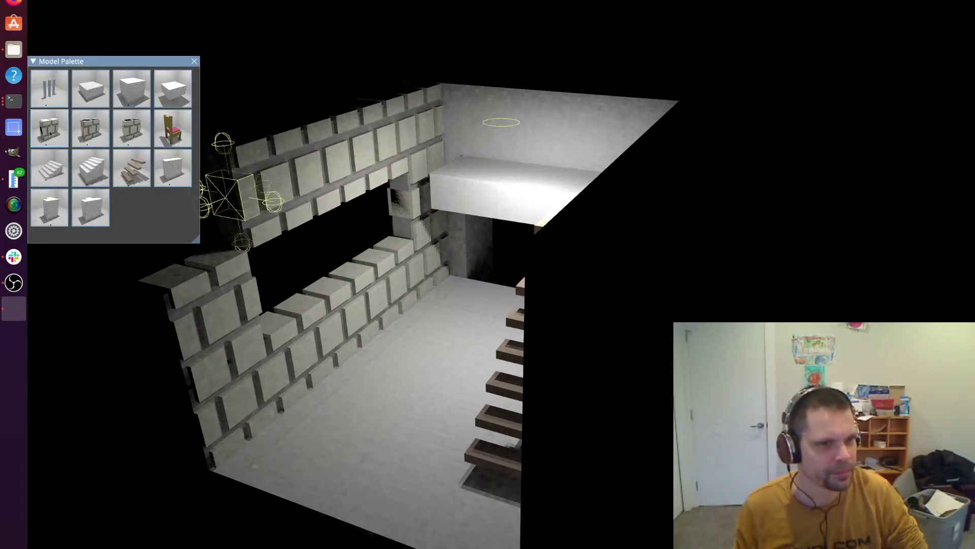
left_click(47, 132)
Fill the window opening in the stone-brick wall with three sets of vertical bars along the sill.
left_click(395, 238)
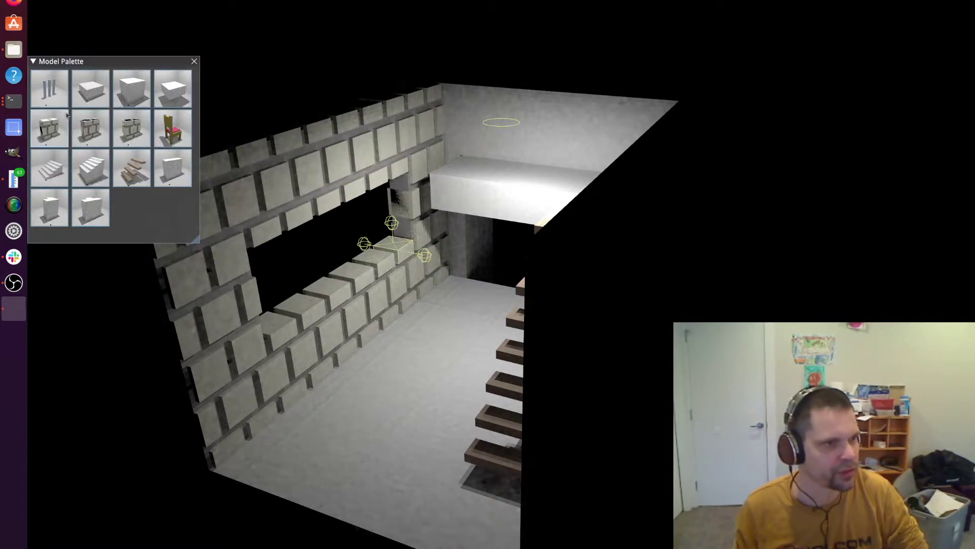
left_click(49, 87)
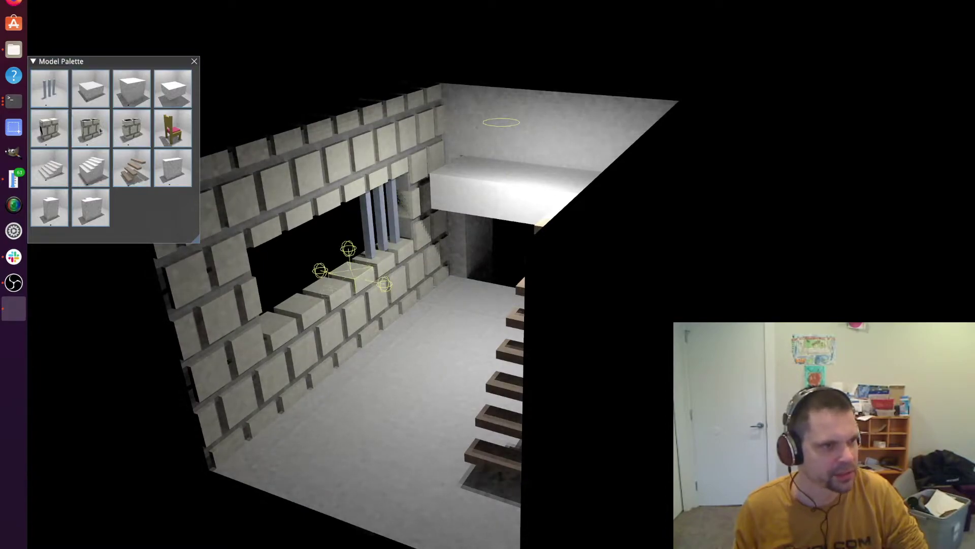
left_click(53, 97)
left_click(304, 298)
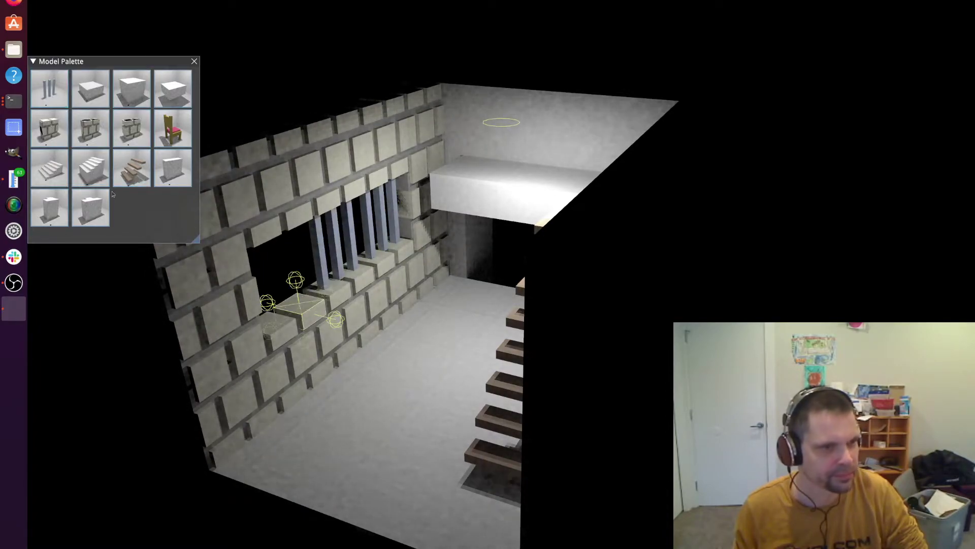
left_click(52, 94)
Close the opening in the wall beneath the raised platform with cube blocks.
middle_click_drag(285, 264, 819, 274)
scroll(450, 289, "down", 3)
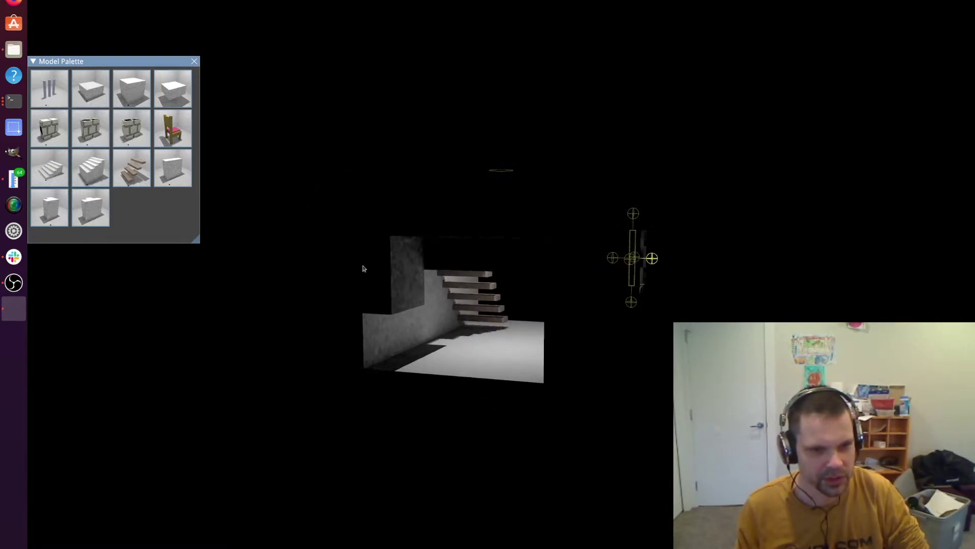
left_click(417, 256)
left_click(124, 86)
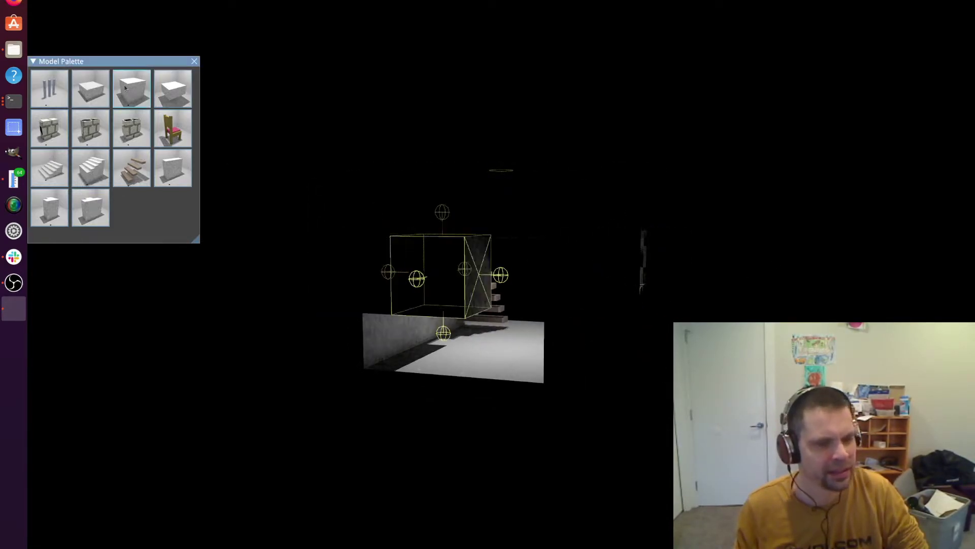
left_click(124, 85)
middle_click_drag(325, 315, 541, 294)
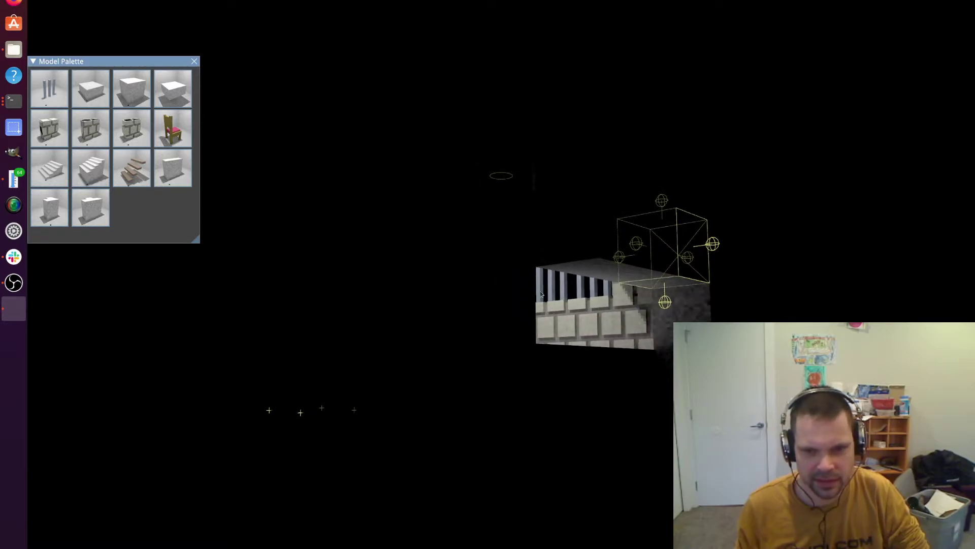
middle_click_drag(615, 367, 633, 344)
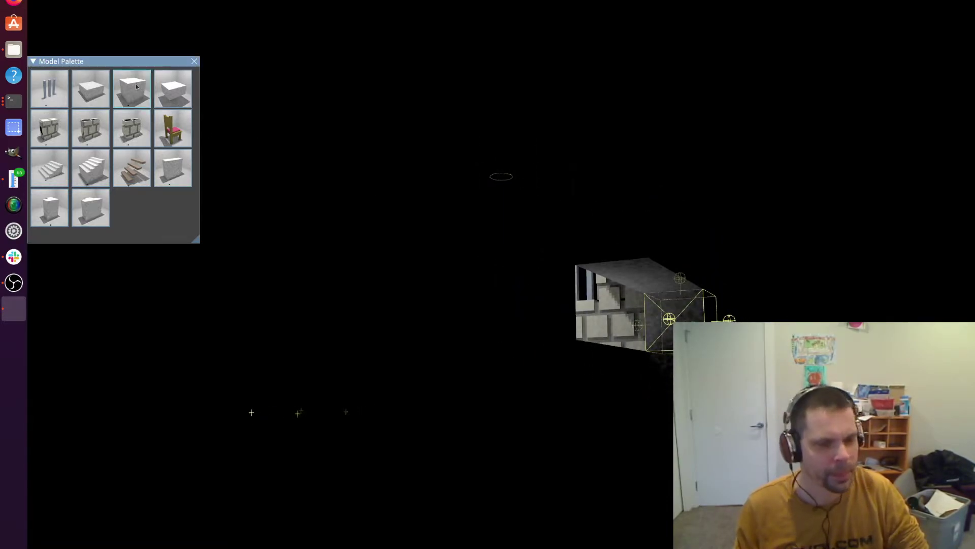
middle_click_drag(474, 320, 619, 333)
scroll(493, 341, "down", 3)
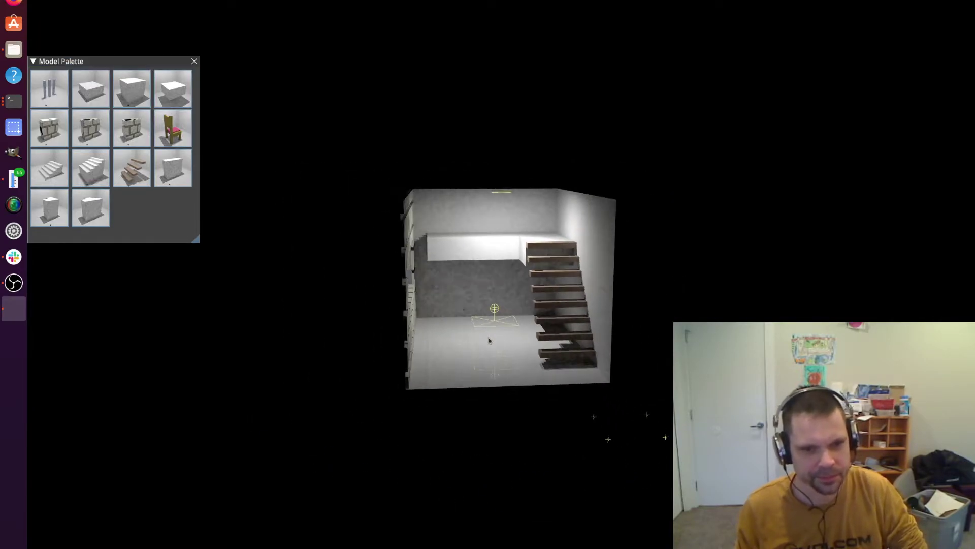
Place two chairs side by side on the floor at the room's open end, between the brick wall and the stairs.
scroll(487, 332, "up", 10)
scroll(486, 324, "down", 2)
middle_click_drag(485, 322, 500, 350)
scroll(500, 351, "up", 1)
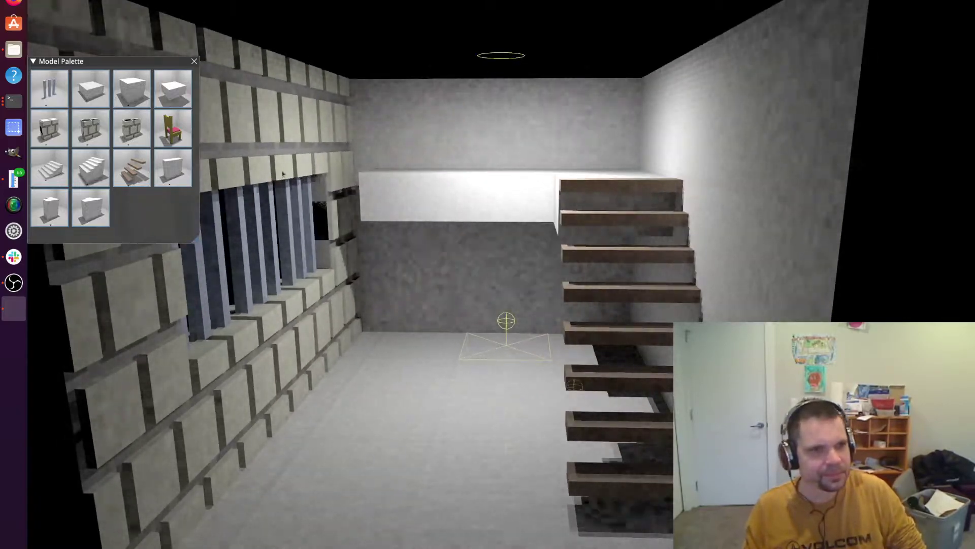
left_click_drag(315, 119, 324, 170)
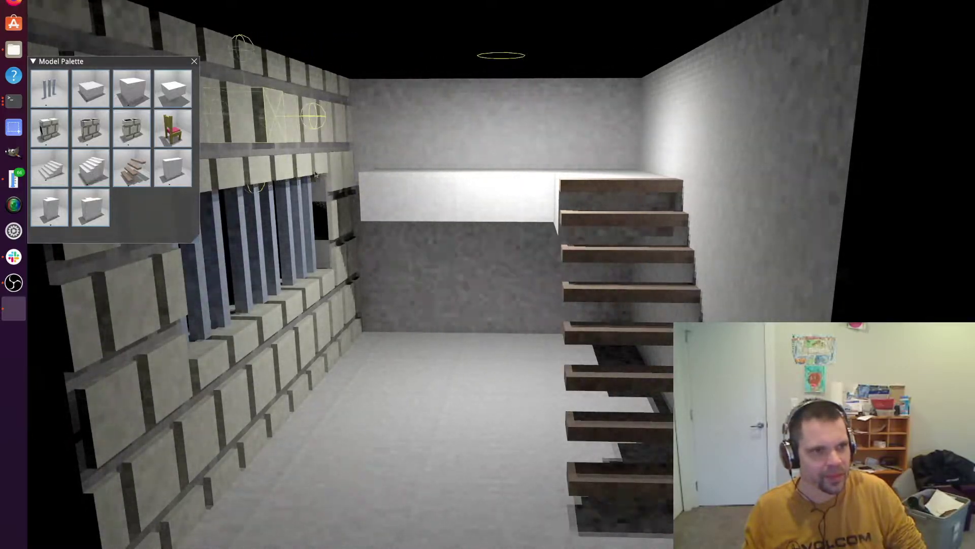
scroll(326, 400, "down", 2)
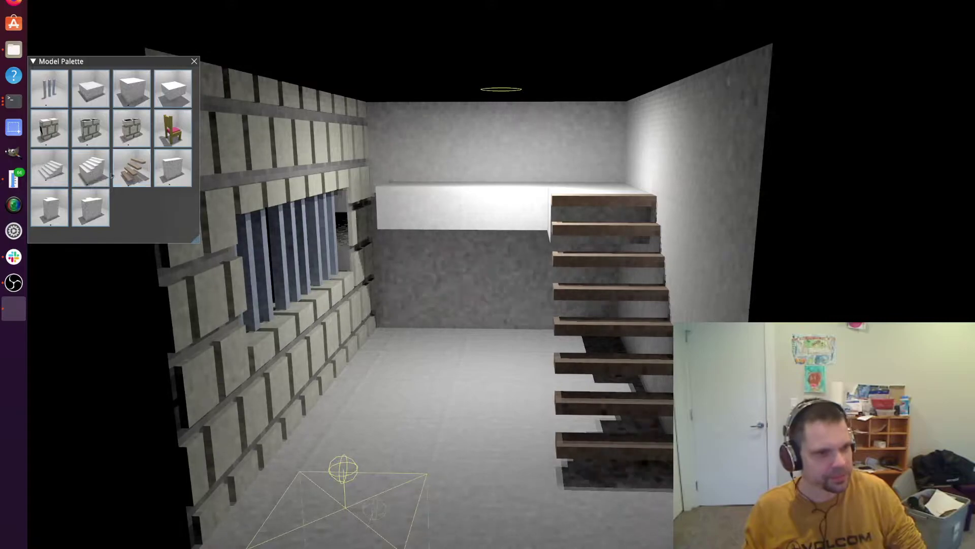
left_click(173, 130)
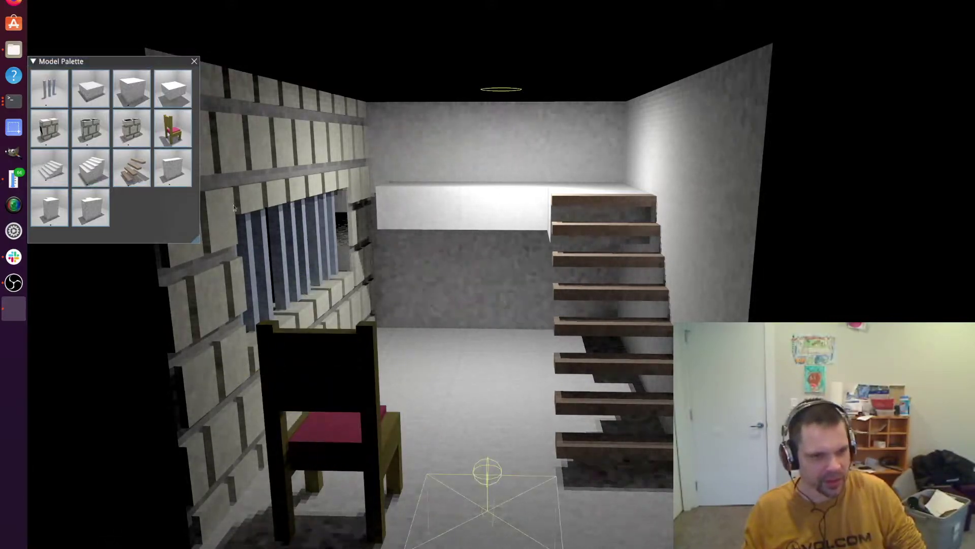
left_click(183, 142)
Pull the end face of the platform slab beside the brick wall outward to extend the platform along the window.
middle_click_drag(305, 285, 372, 244)
scroll(694, 308, "up", 5)
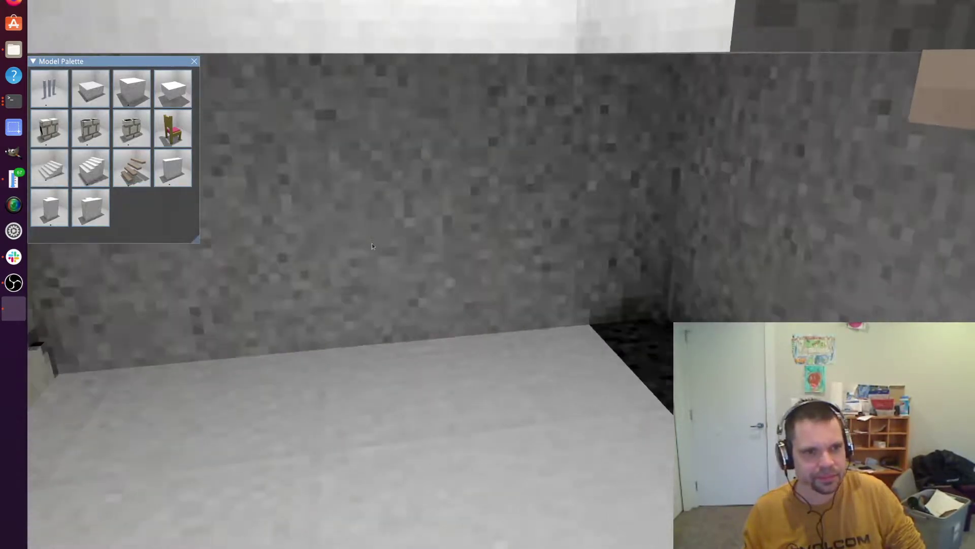
scroll(375, 254, "down", 3)
scroll(406, 368, "down", 6)
middle_click_drag(518, 457, 391, 196)
scroll(477, 427, "up", 5)
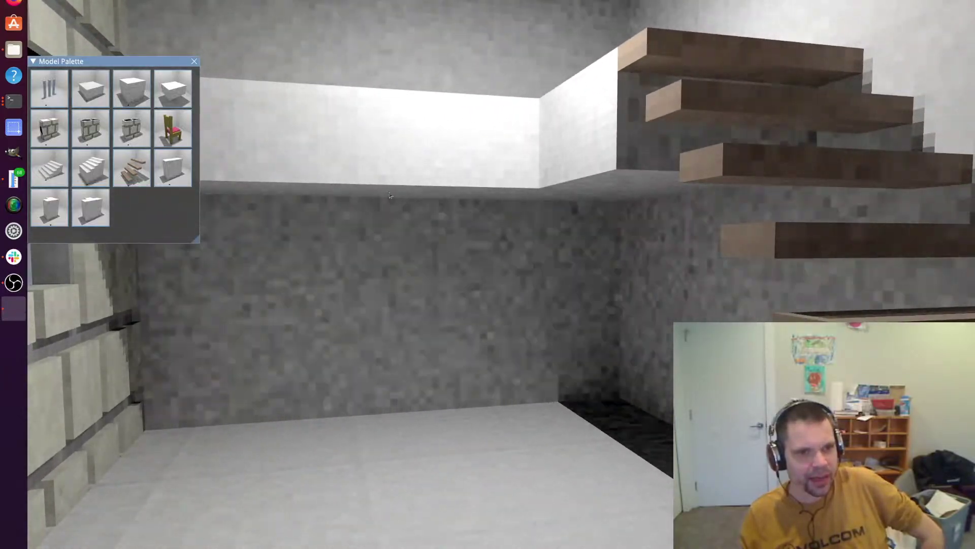
left_click(390, 196)
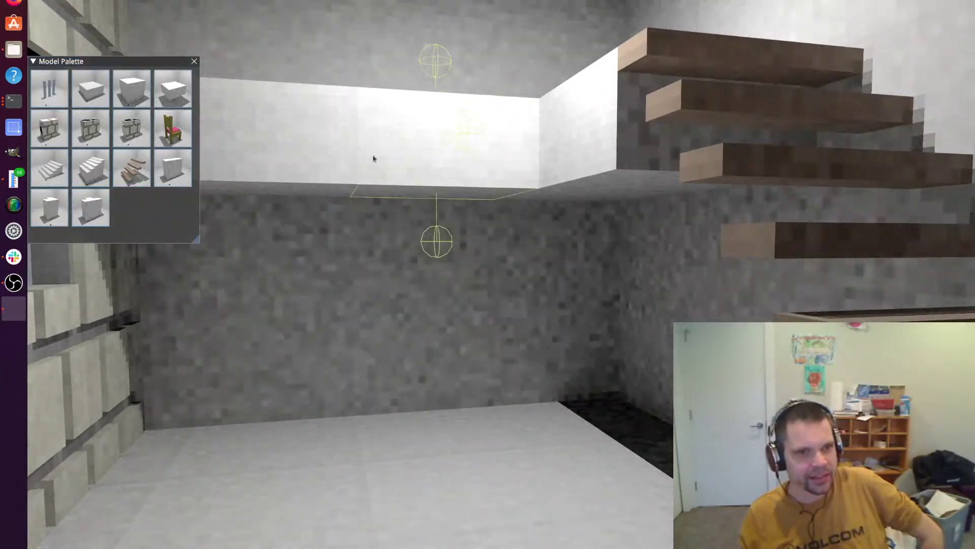
left_click(316, 158)
scroll(381, 187, "down", 2)
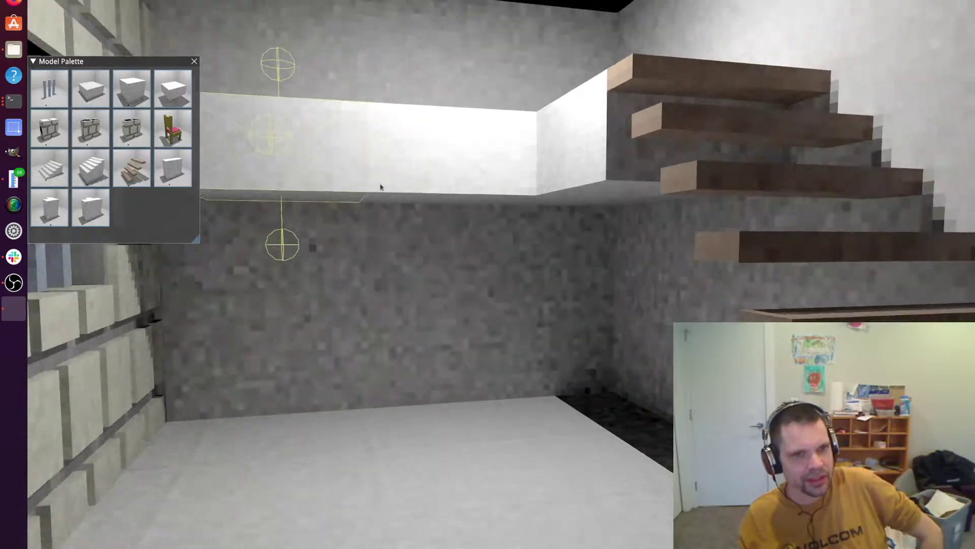
middle_click_drag(381, 188, 402, 265)
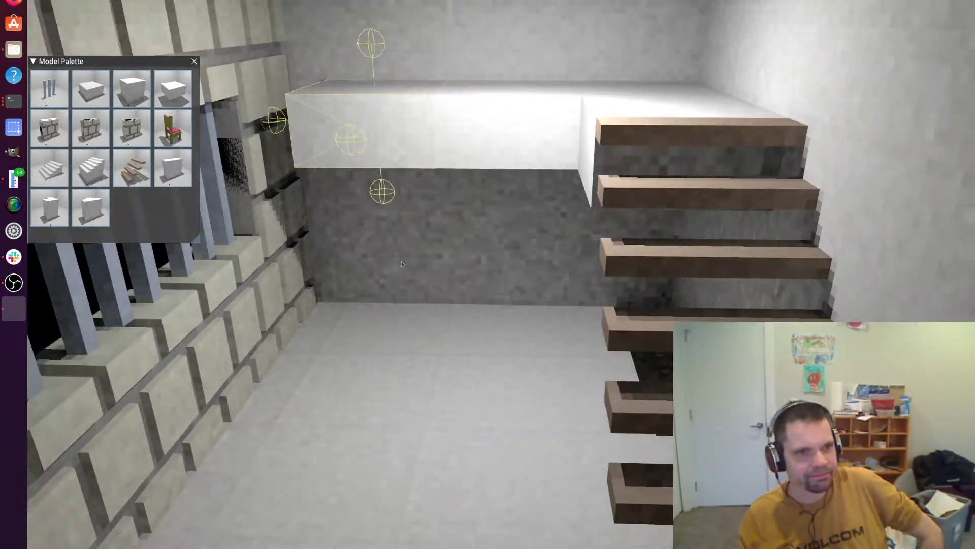
left_click_drag(350, 145, 185, 346)
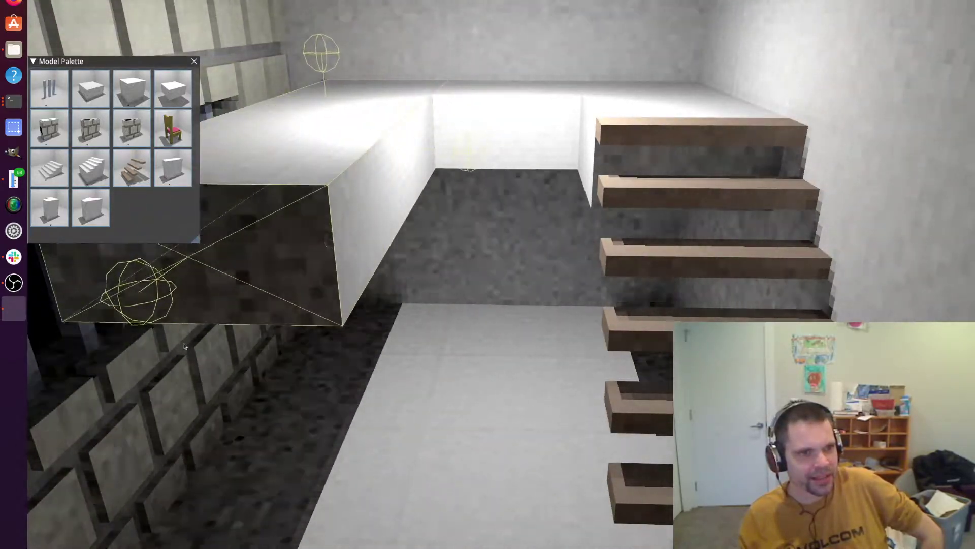
Extend the platform's middle slab out level with the section along the window and raise it by its own height.
left_click_drag(509, 149, 433, 318)
middle_click_drag(397, 442, 423, 368)
scroll(413, 414, "up", 1)
left_click_drag(413, 413, 418, 443)
middle_click_drag(418, 443, 523, 369)
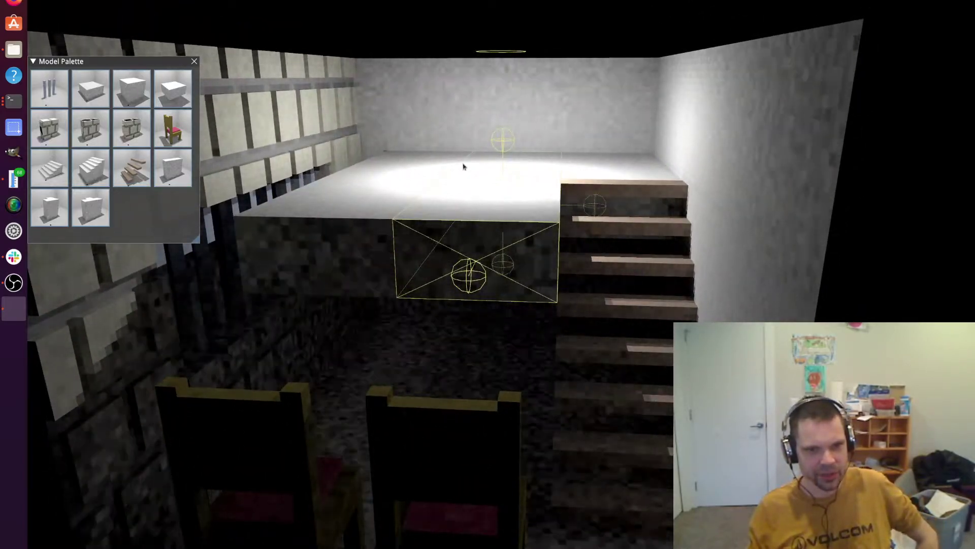
left_click_drag(508, 127, 519, 85)
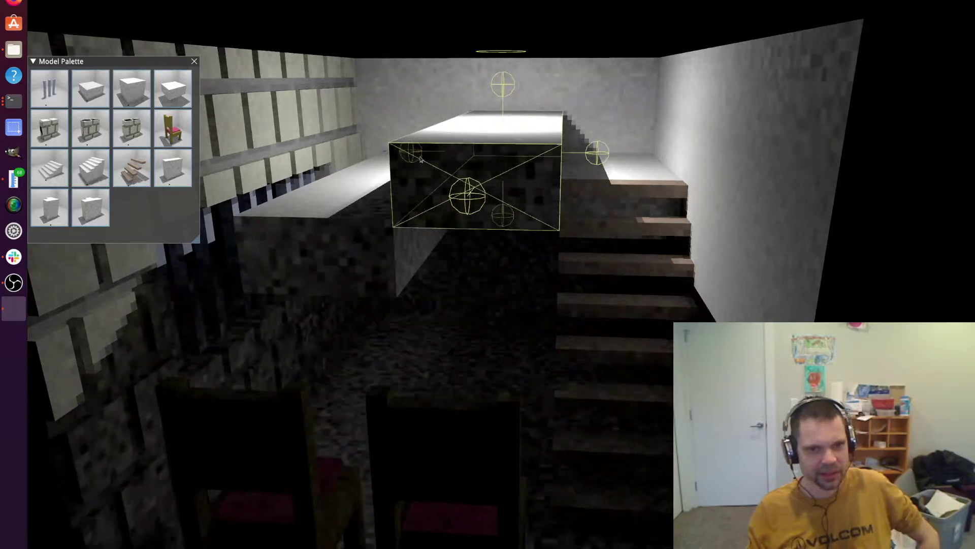
Raise the platform section along the barred window to one level above the middle slab.
left_click(339, 188)
left_click_drag(389, 143, 433, 18)
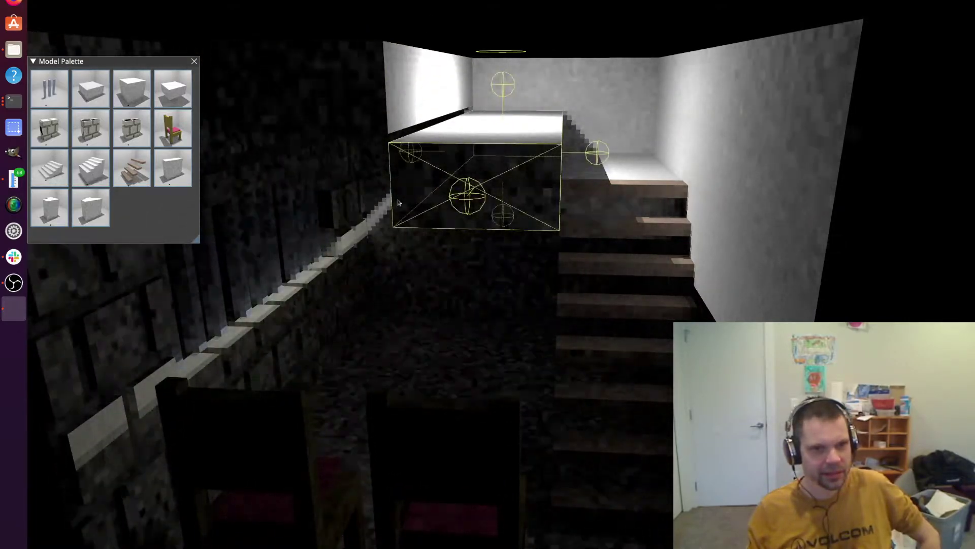
middle_click_drag(399, 202, 447, 229)
mouse_move(408, 155)
left_mouse_down()
mouse_move(358, 155)
mouse_move(424, 156)
mouse_move(413, 164)
left_mouse_up()
middle_click_drag(397, 222, 377, 359)
left_click_drag(350, 65, 334, 77)
middle_click_drag(341, 152, 343, 270)
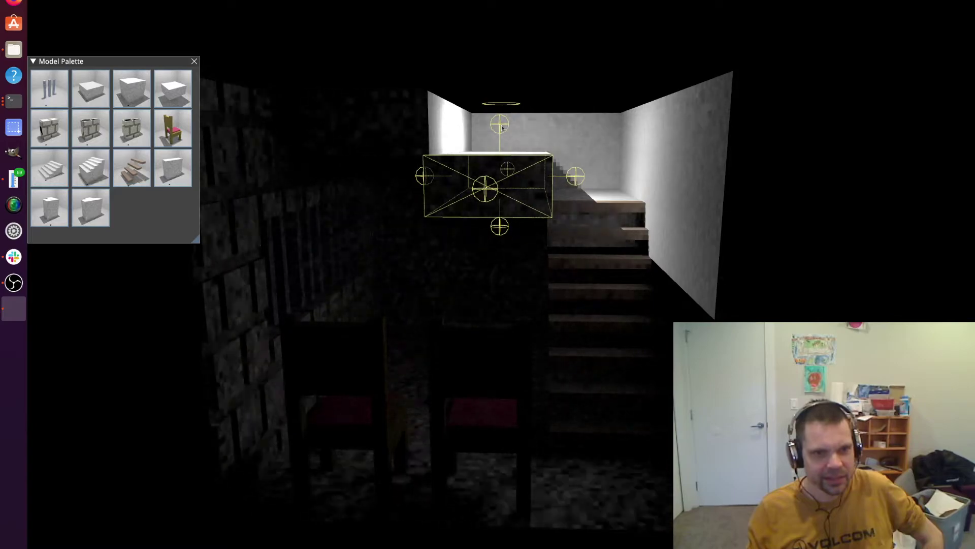
Widen the platform's middle slab on both sides, toward the brick wall and across the top of the stairs.
middle_click_drag(459, 255, 453, 283)
scroll(471, 244, "up", 5)
scroll(454, 283, "down", 4)
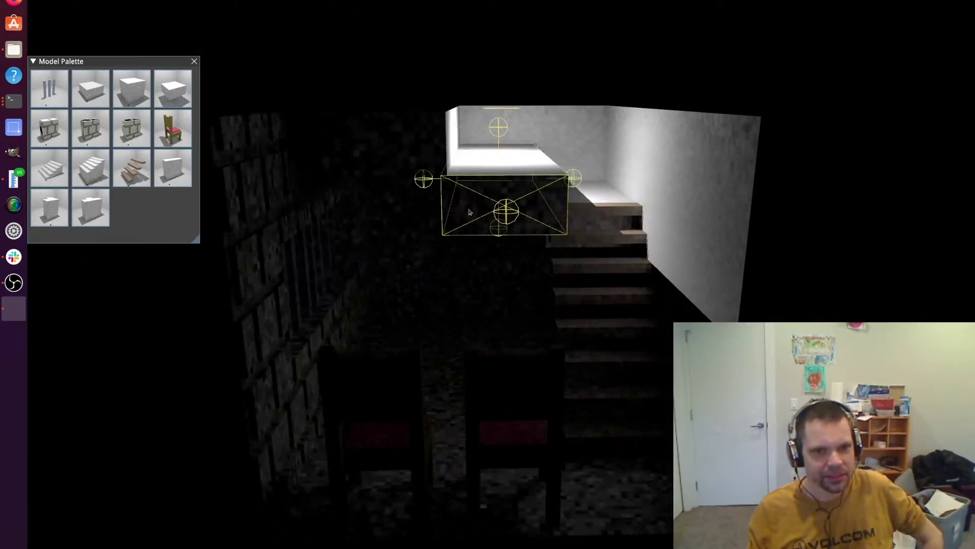
left_click_drag(421, 187, 362, 188)
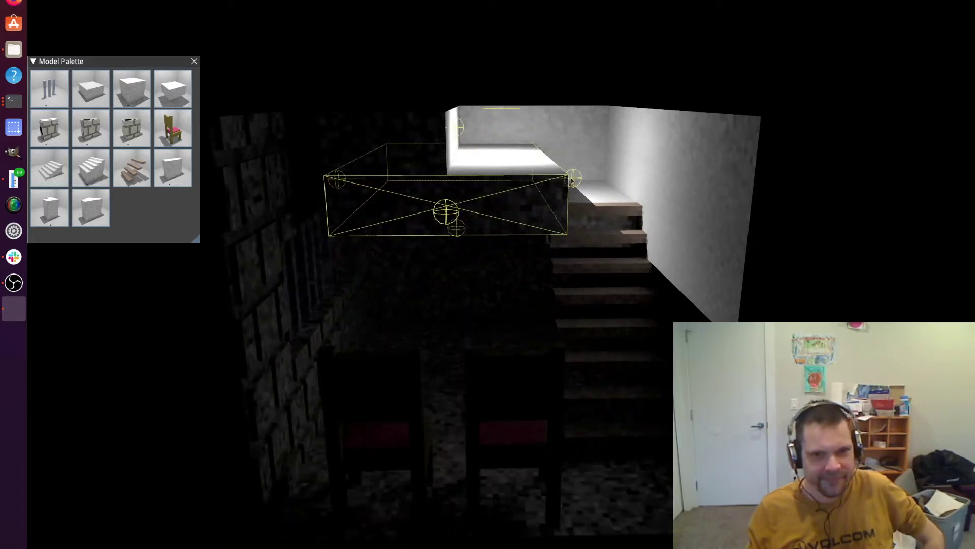
left_click_drag(572, 180, 644, 182)
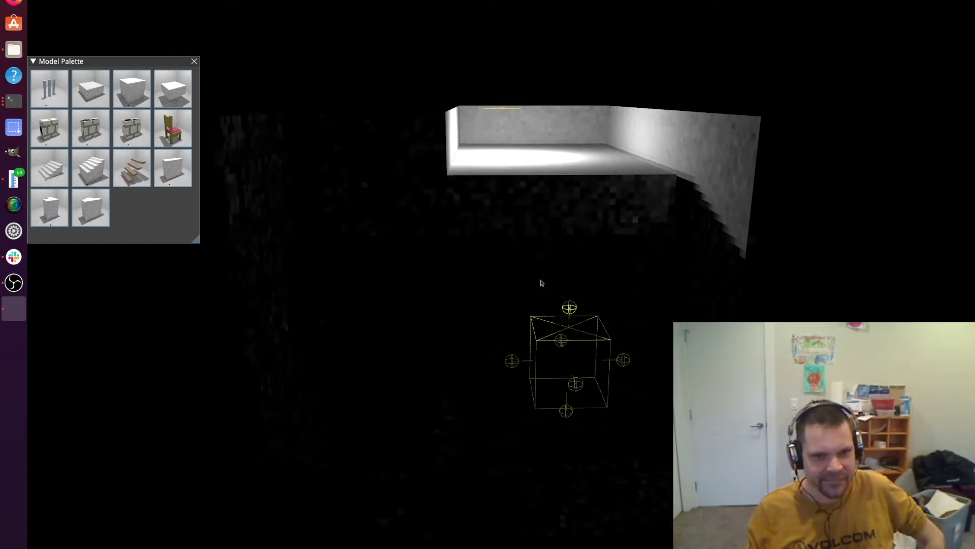
Push the widened slab's front face back toward the rear wall to clear the space above the stairs.
middle_click_drag(495, 312, 518, 81)
left_click_drag(531, 90, 488, 200)
scroll(490, 203, "down", 4)
middle_click_drag(522, 244, 511, 313)
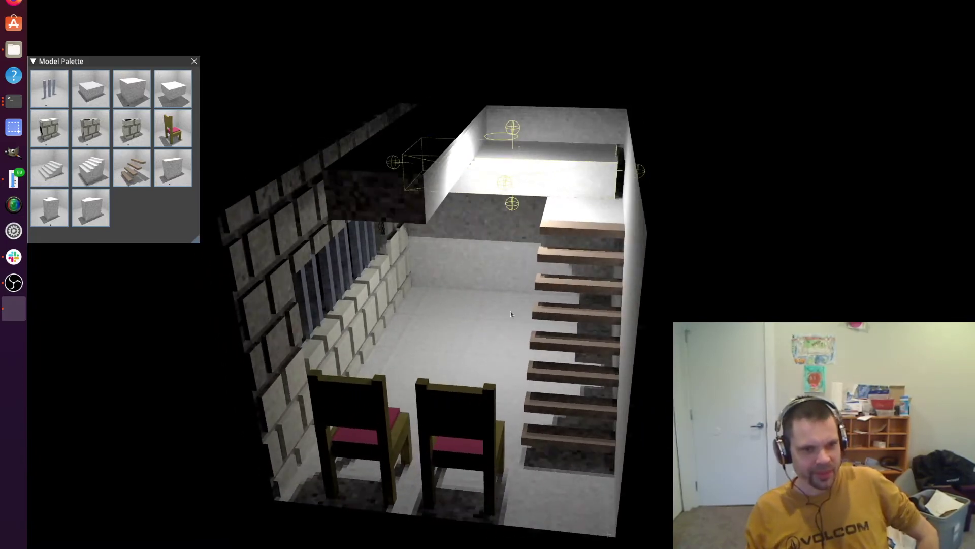